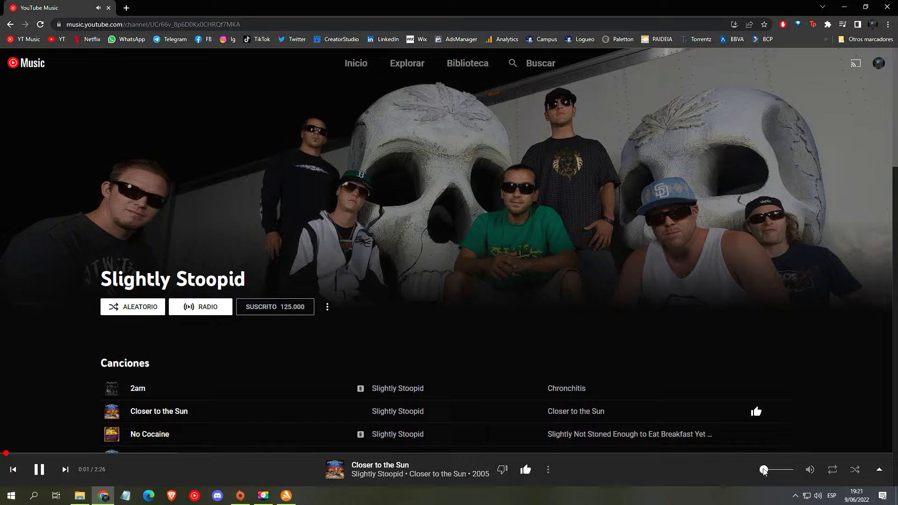
# Open WhatsApp Web in a new browser tab and minimise the Movavi Screen Recorder window.
pyautogui.click(263, 496)
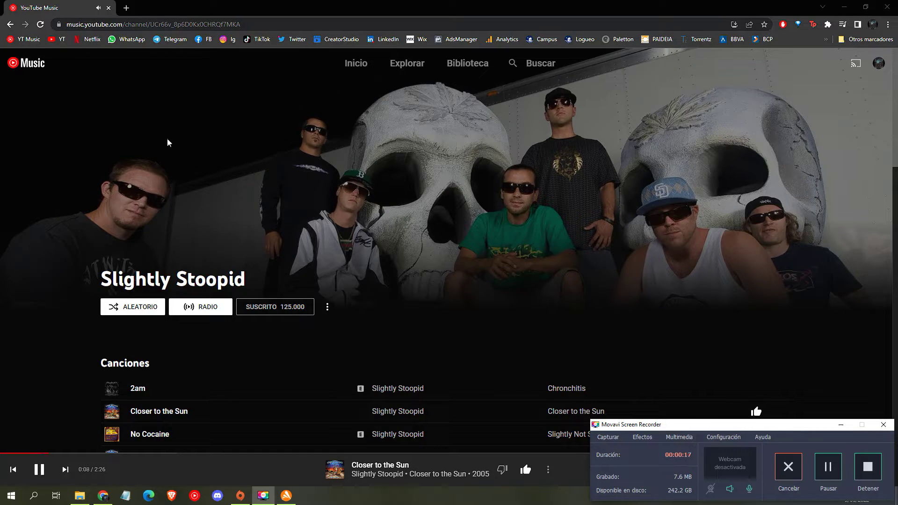
pyautogui.middleClick(128, 41)
pyautogui.click(148, 11)
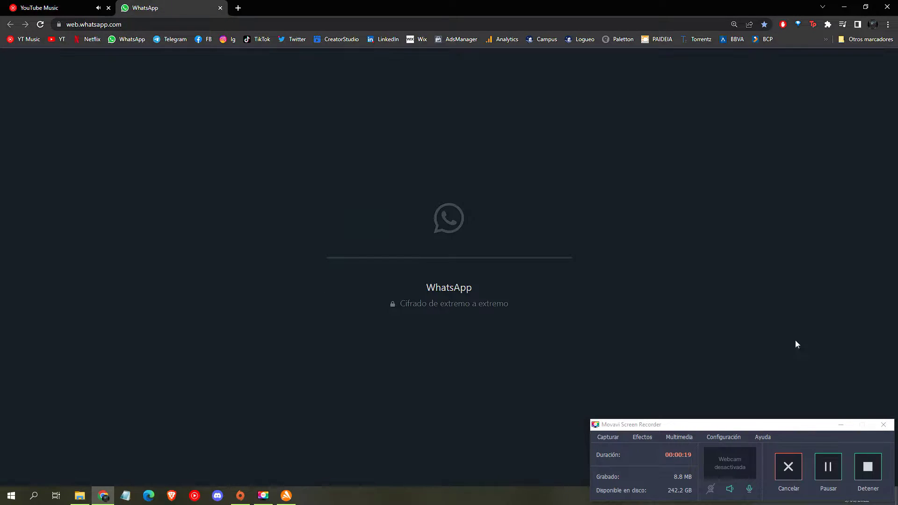
pyautogui.click(841, 424)
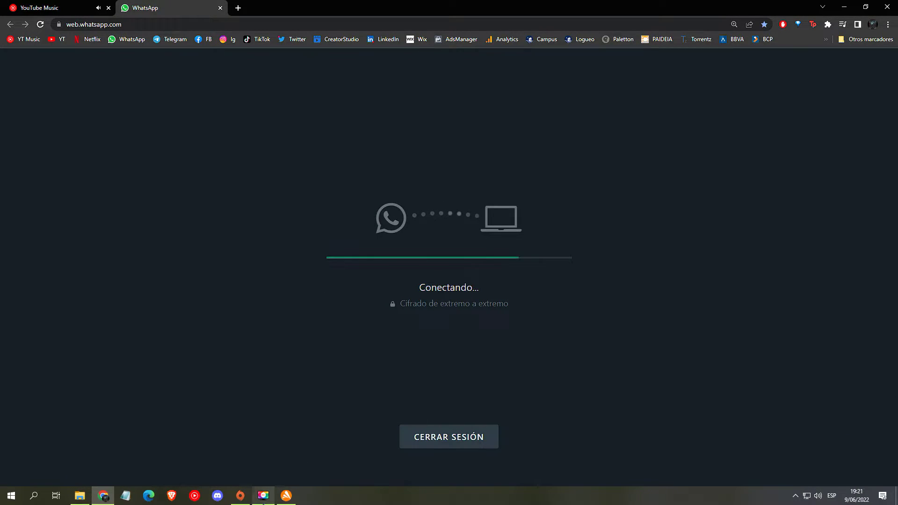
pyautogui.click(263, 496)
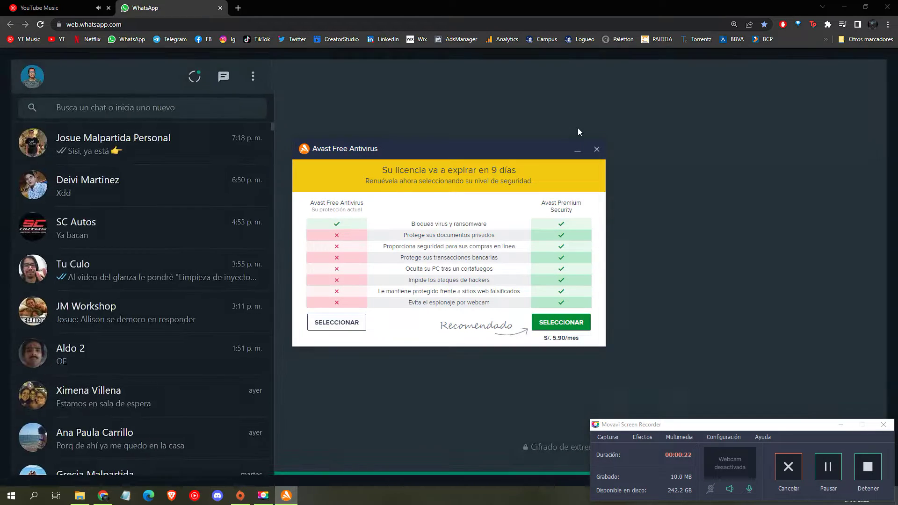
pyautogui.click(578, 127)
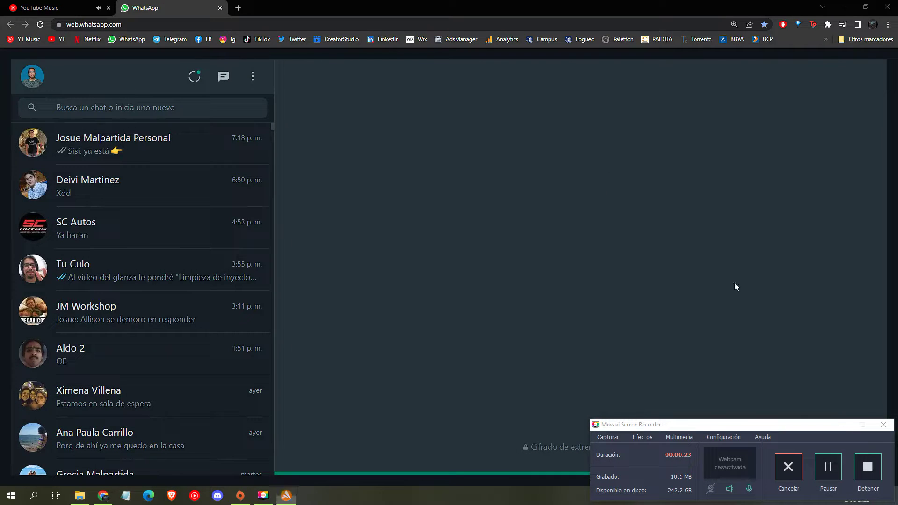
pyautogui.click(840, 425)
# Open the contact's chat about the Office downloads and follow the shared Google Drive folder link.
pyautogui.click(164, 190)
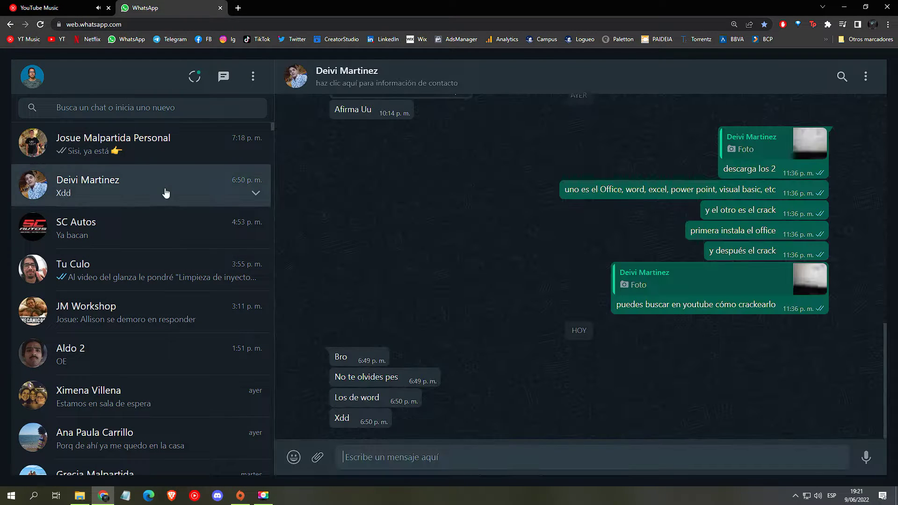
pyautogui.scroll(10, 507, 314)
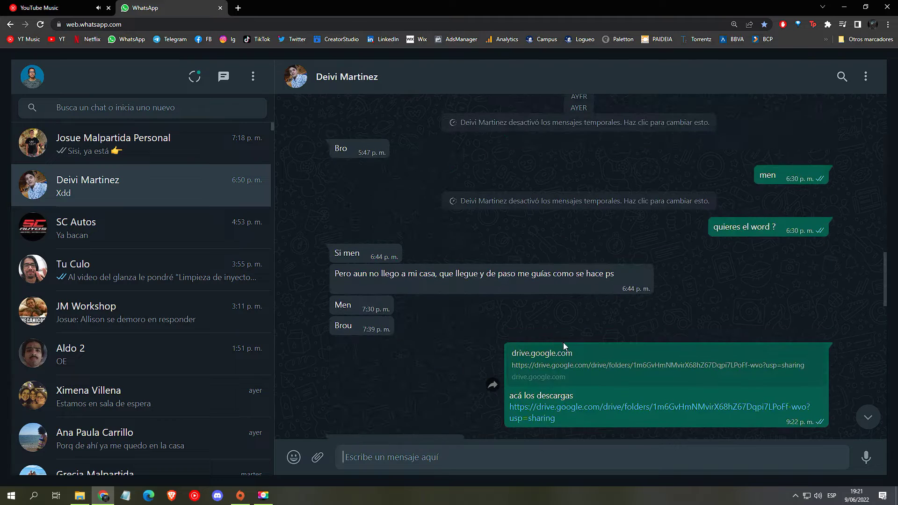
pyautogui.click(538, 327)
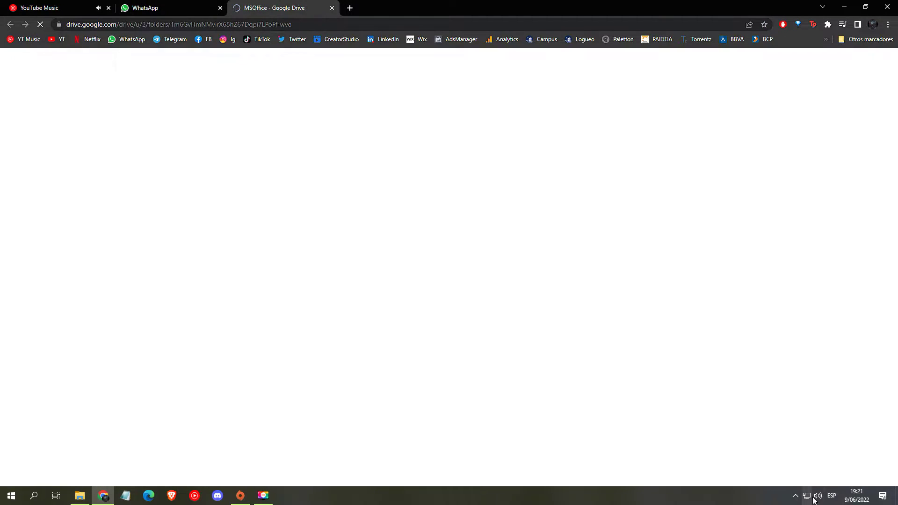
# Open the system volume mixer and return to the MSOffice folder in Google Drive.
pyautogui.rightClick(818, 497)
pyautogui.click(825, 444)
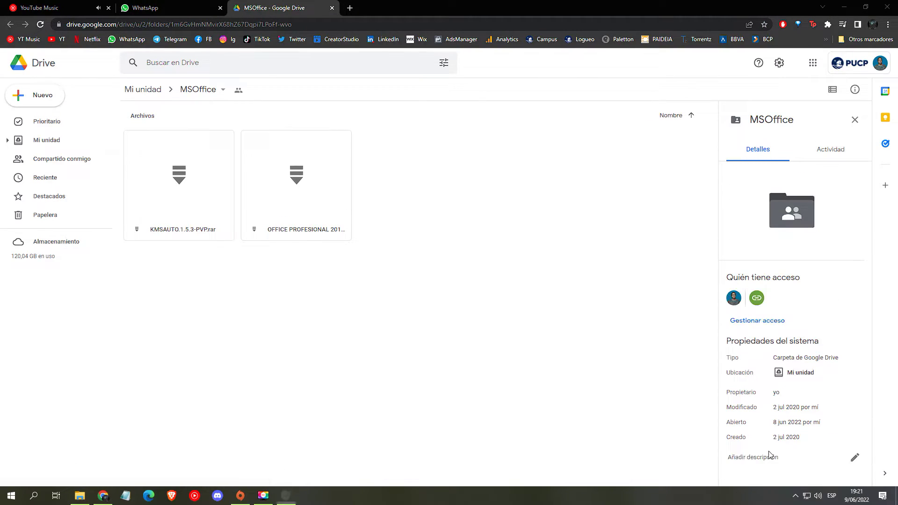
pyautogui.click(419, 194)
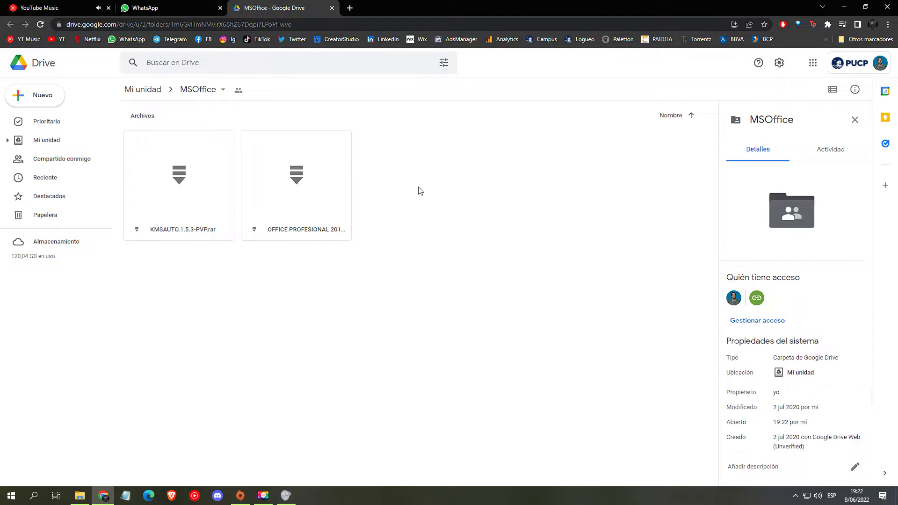
pyautogui.click(557, 177)
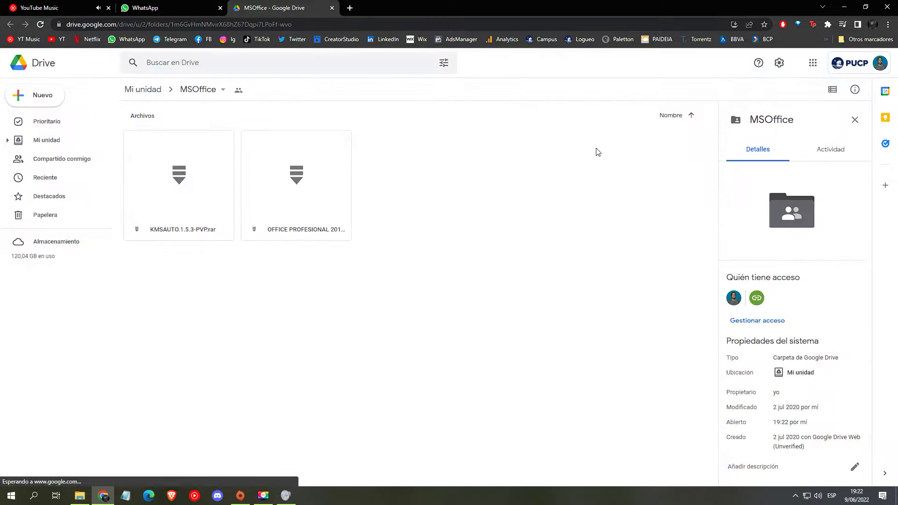
# Download KMSAUTO.1.5.3-PVP.rar from the MSOffice folder.
pyautogui.click(150, 222)
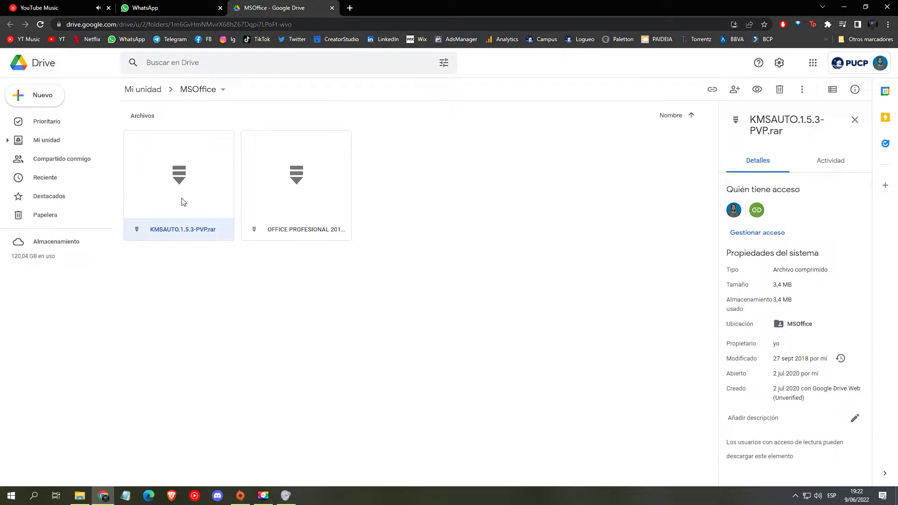
pyautogui.rightClick(183, 198)
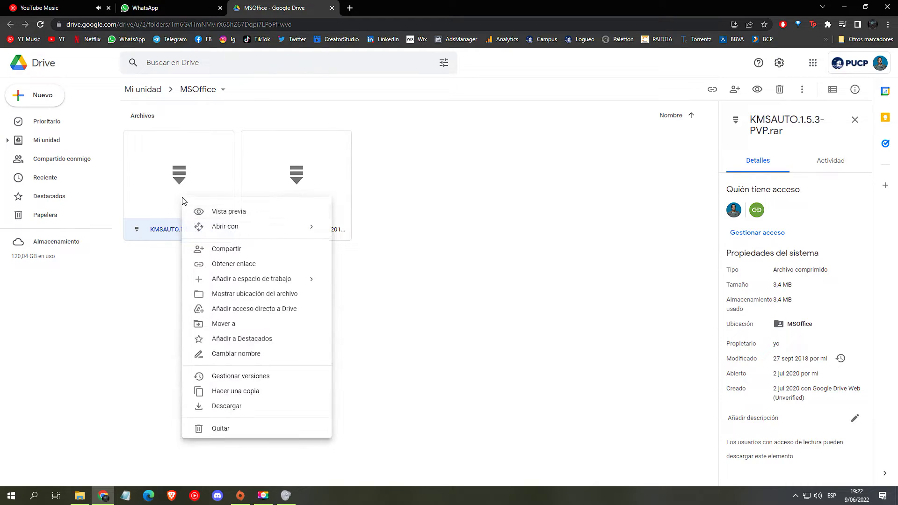
pyautogui.click(242, 407)
# Download the OFFICE PROFESIONAL 2016 X64 archive from the MSOffice folder and show the browser's download list.
pyautogui.rightClick(294, 192)
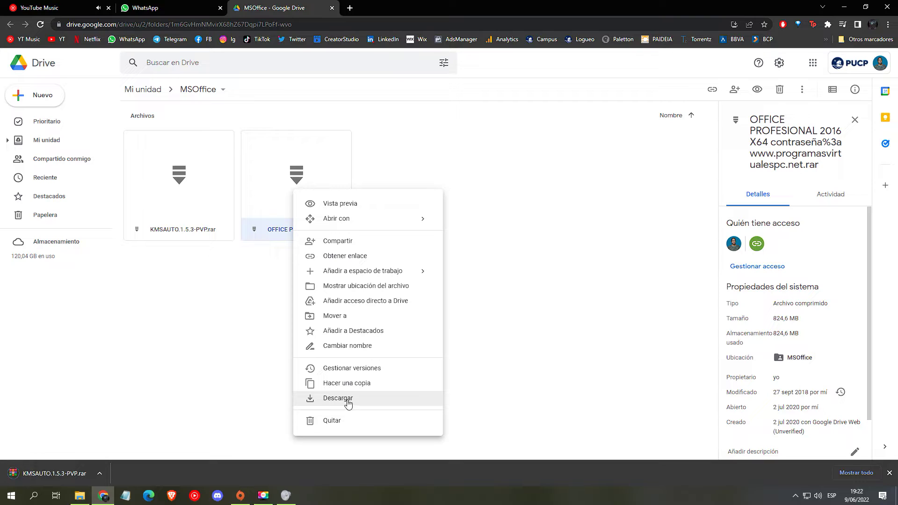
pyautogui.click(348, 401)
pyautogui.click(520, 286)
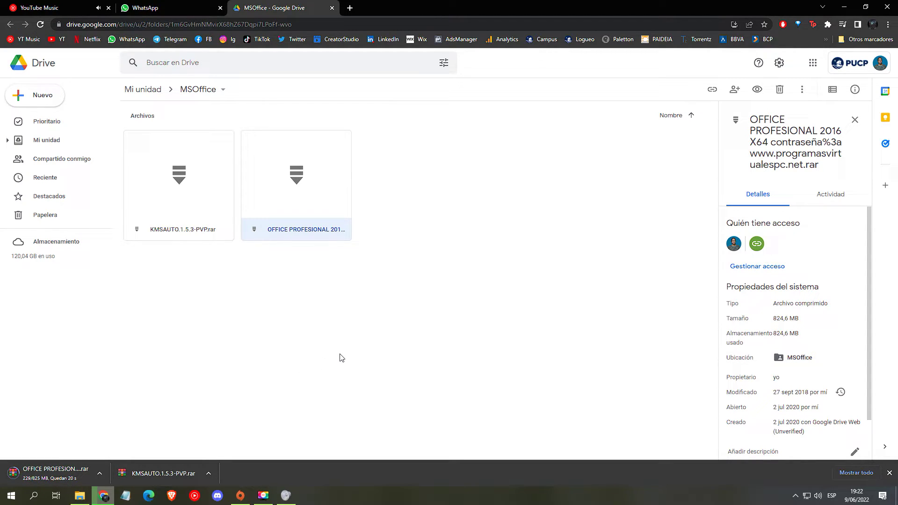
pyautogui.hotkey('ctrl', 'j')
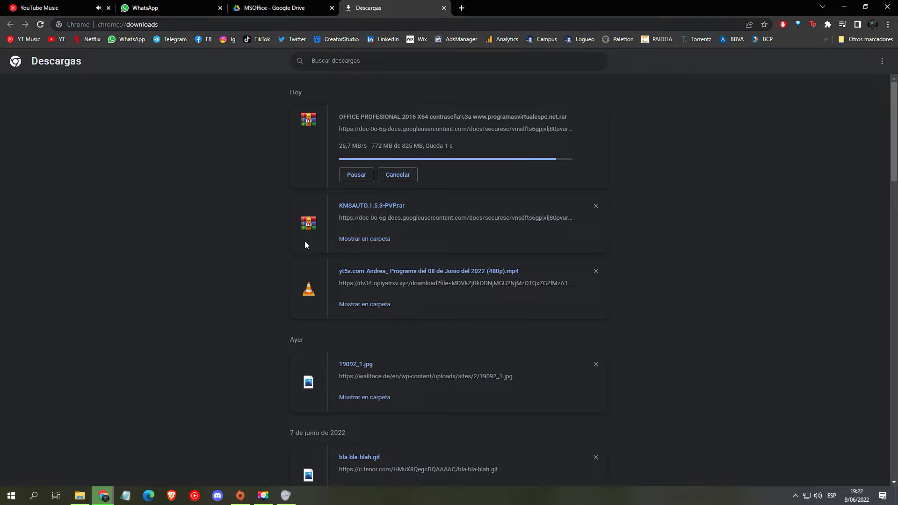
# Search Google for winrar in a new tab and download WinRAR 6.11 for Windows x64 in Spanish from winrar.es.
pyautogui.click(458, 10)
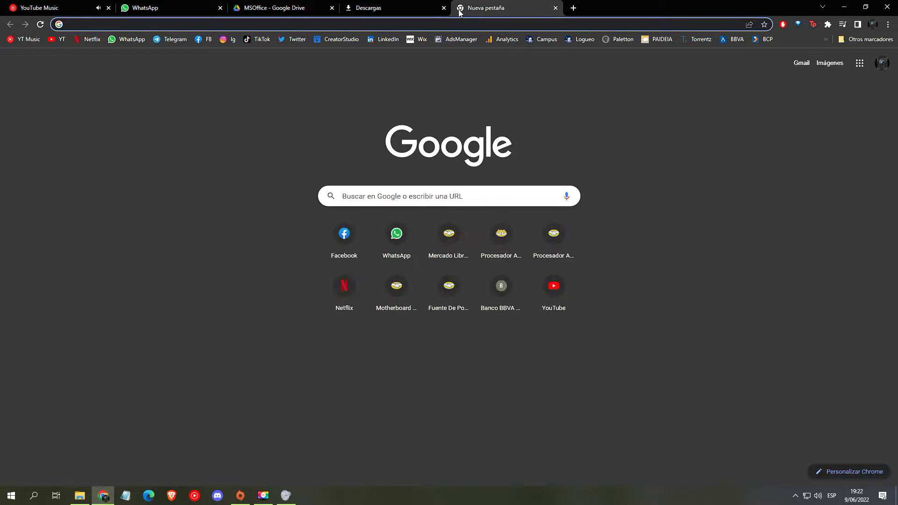
pyautogui.write('winrar')
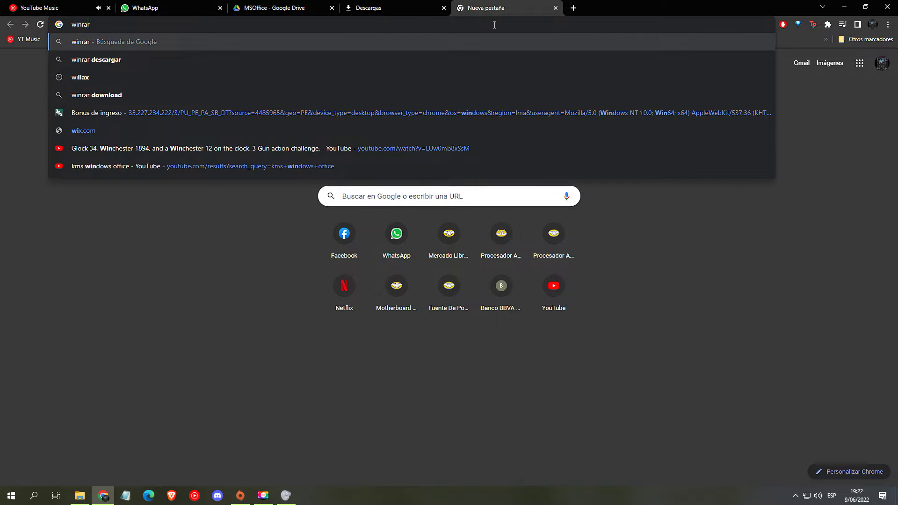
pyautogui.press('Return')
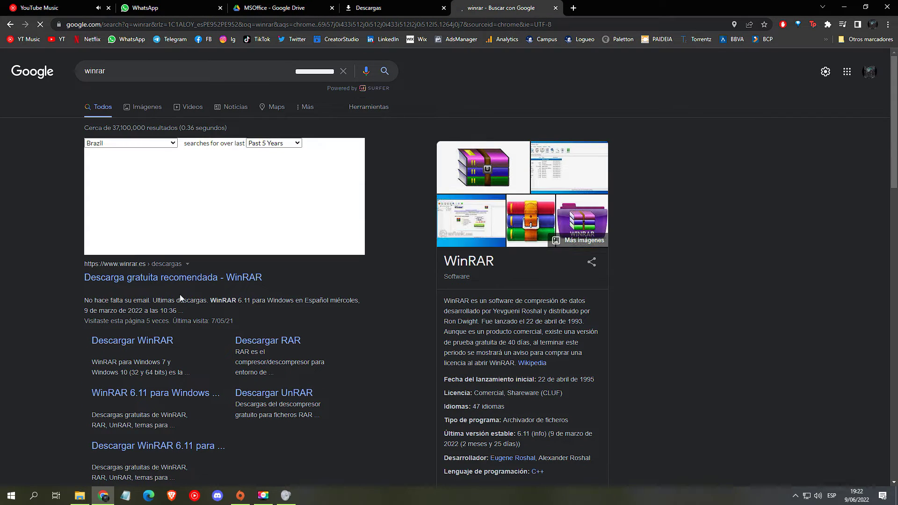
pyautogui.click(128, 281)
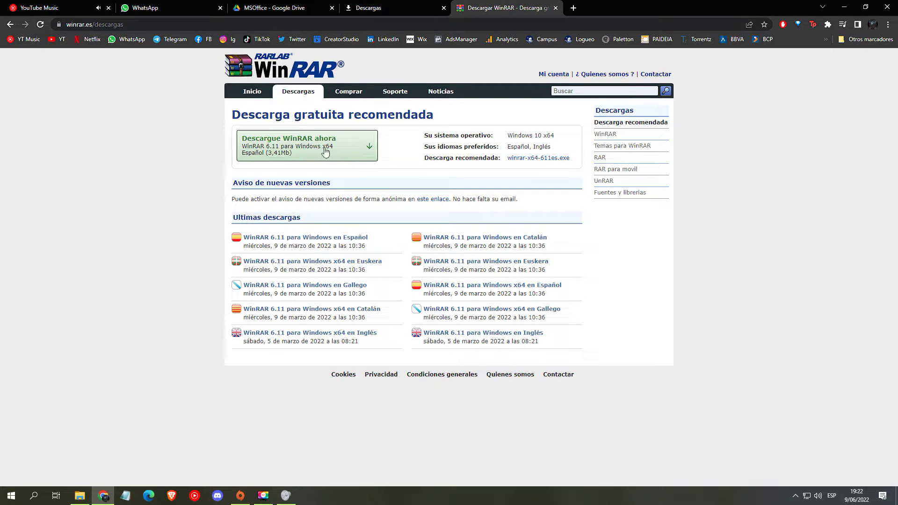
pyautogui.click(301, 149)
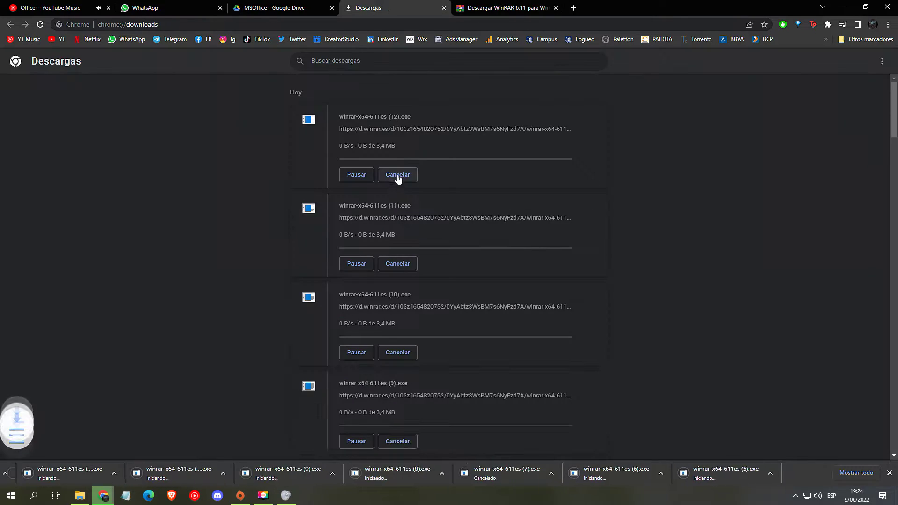
# Cancel the pending duplicate winrar-x64-611es downloads and close the download bar.
pyautogui.click(397, 176)
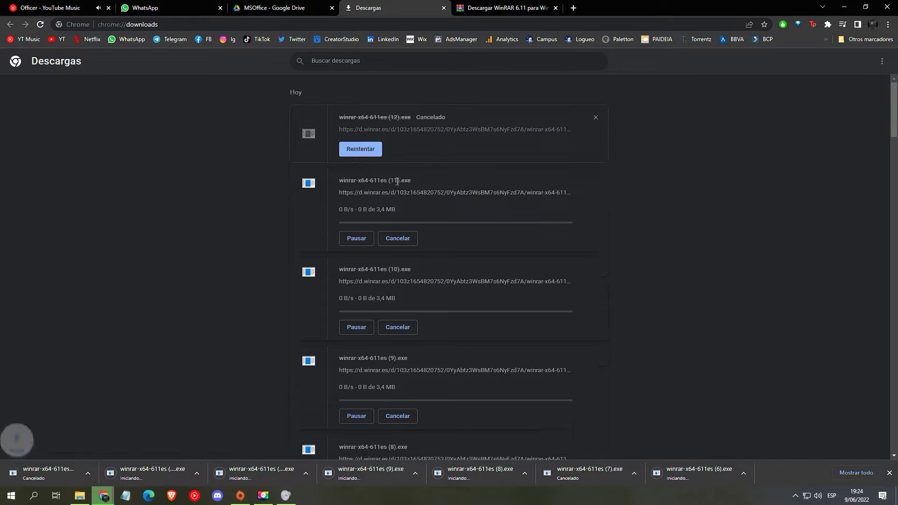
pyautogui.click(403, 178)
pyautogui.click(397, 176)
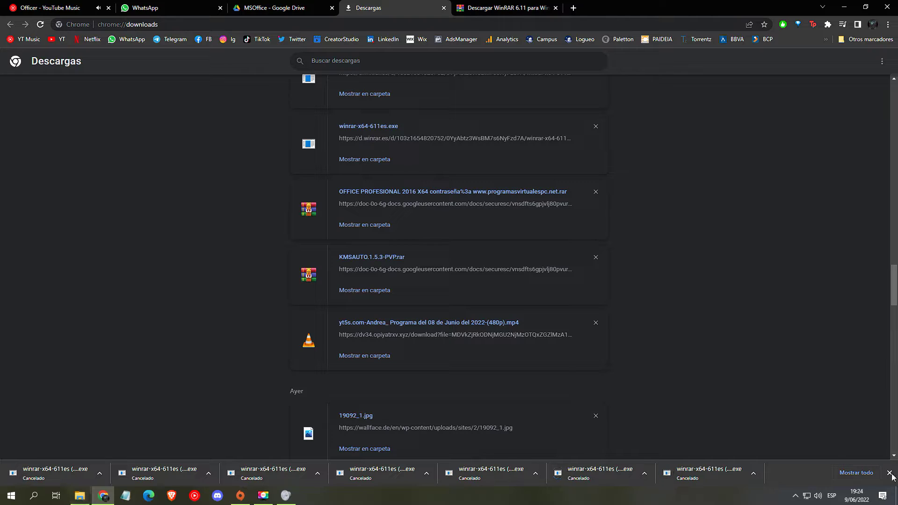
pyautogui.click(890, 473)
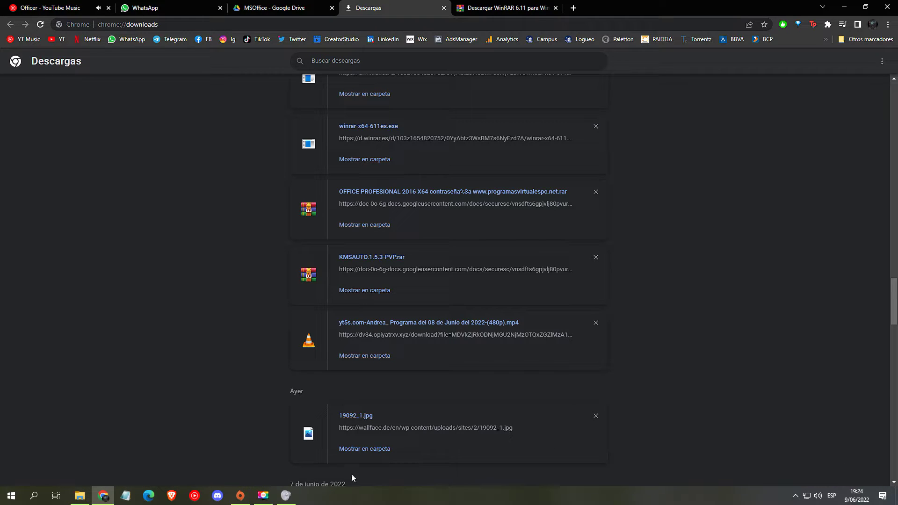
pyautogui.click(79, 495)
pyautogui.click(219, 119)
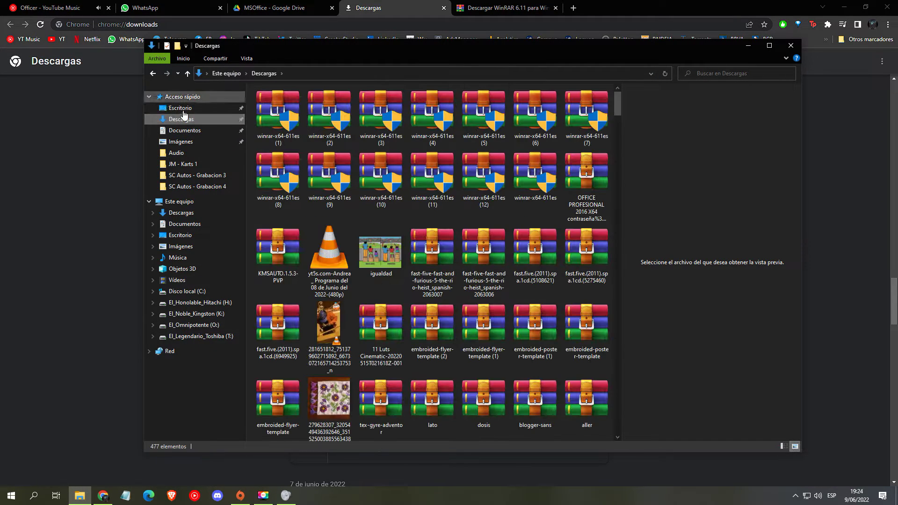
pyautogui.click(790, 46)
pyautogui.click(79, 495)
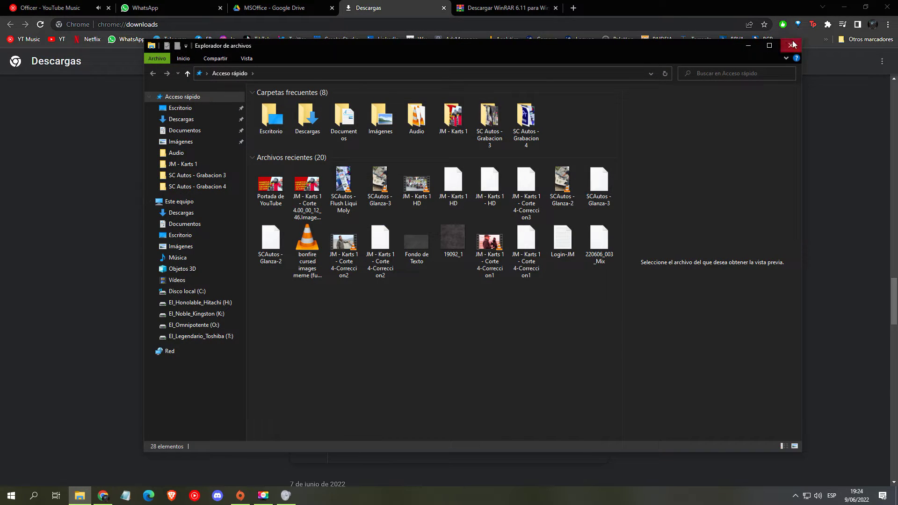
pyautogui.click(793, 45)
# Delete the duplicate installers winrar-x64-611es (1) to (12) from the Descargas folder in File Explorer.
pyautogui.press('super+e')
pyautogui.click(187, 120)
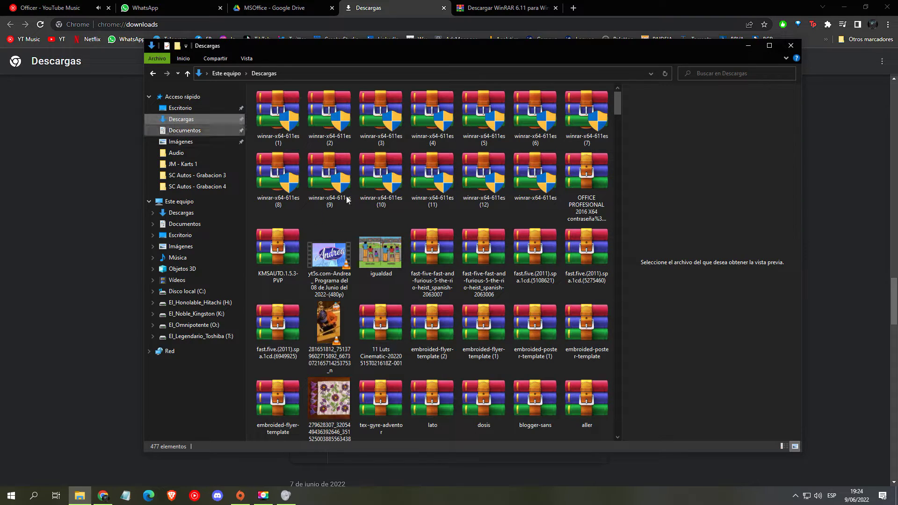
pyautogui.click(280, 122)
pyautogui.keyDown('shift'); pyautogui.click(469, 181); pyautogui.keyUp('shift')
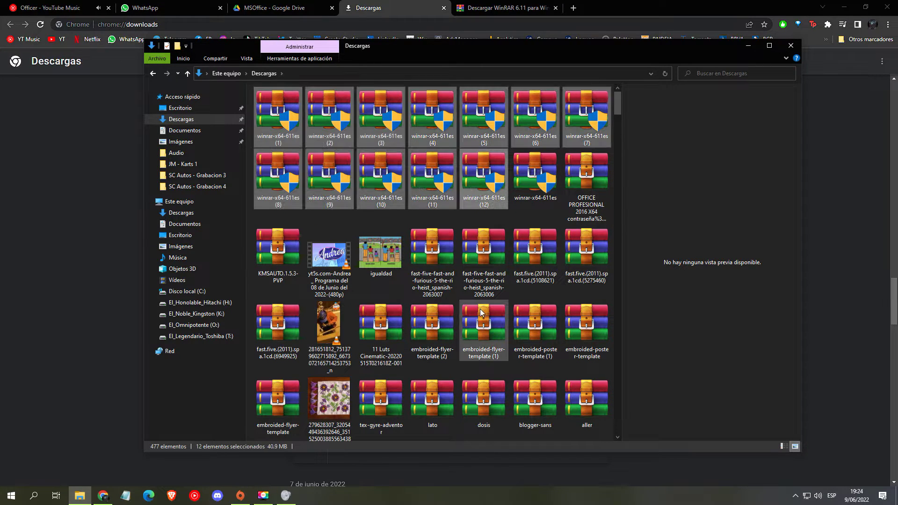
pyautogui.press('Delete')
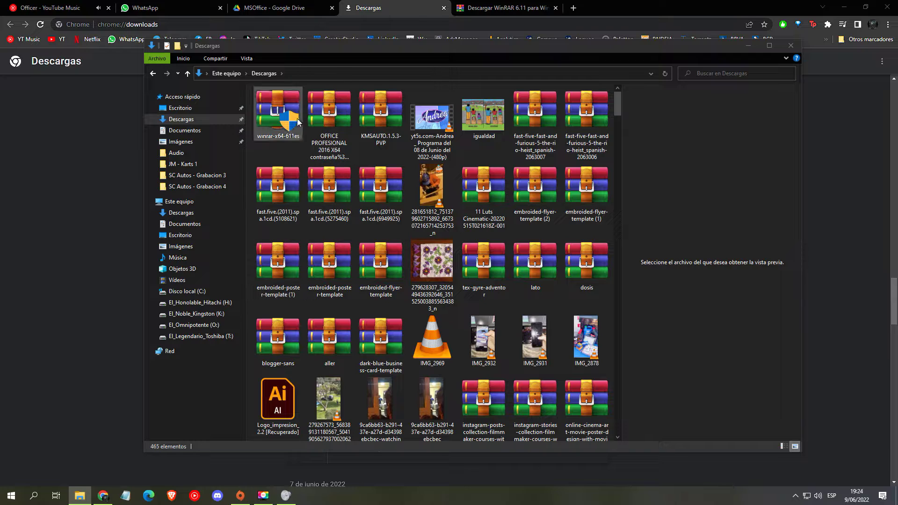
# Launch the remaining winrar-x64-611es installer from the Descargas folder.
pyautogui.click(285, 120)
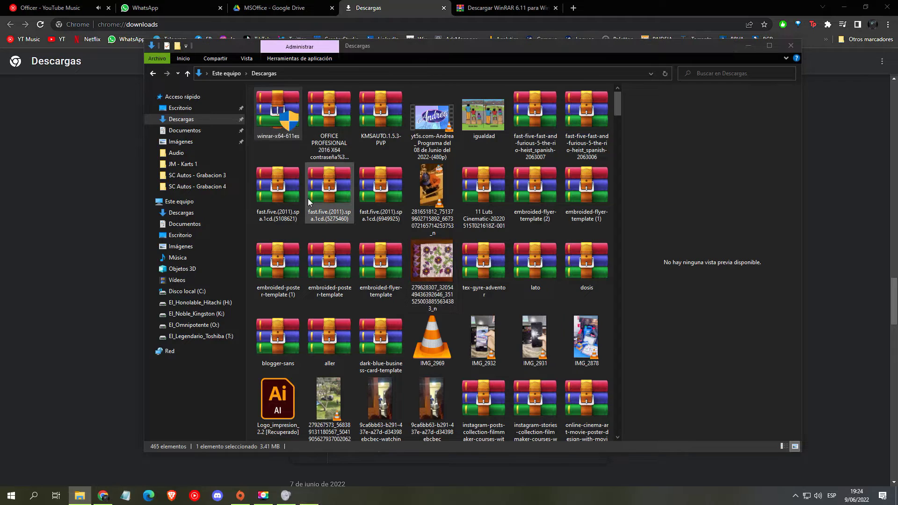
pyautogui.click(419, 339)
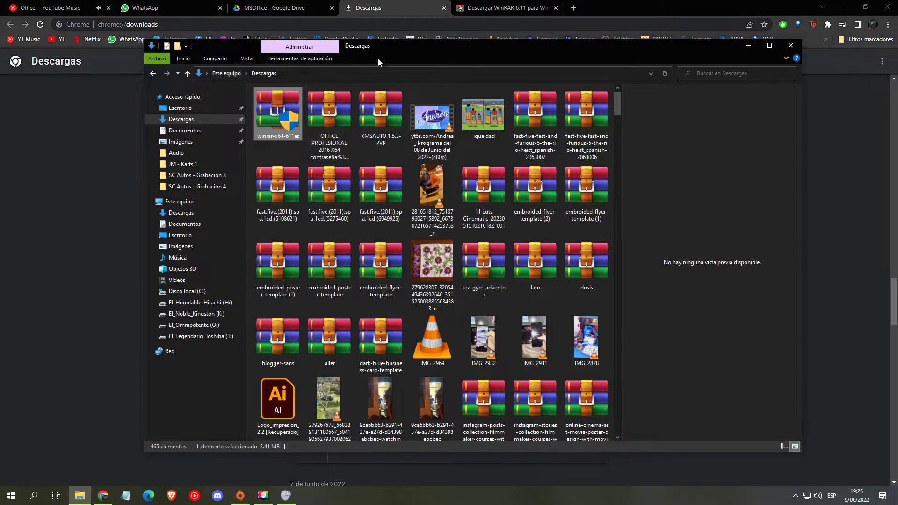
# Check the Office and KMSAUTO archives in Chrome's download list, and return to the Descargas folder in File Explorer.
pyautogui.click(373, 4)
pyautogui.scroll(-20, 358, 158)
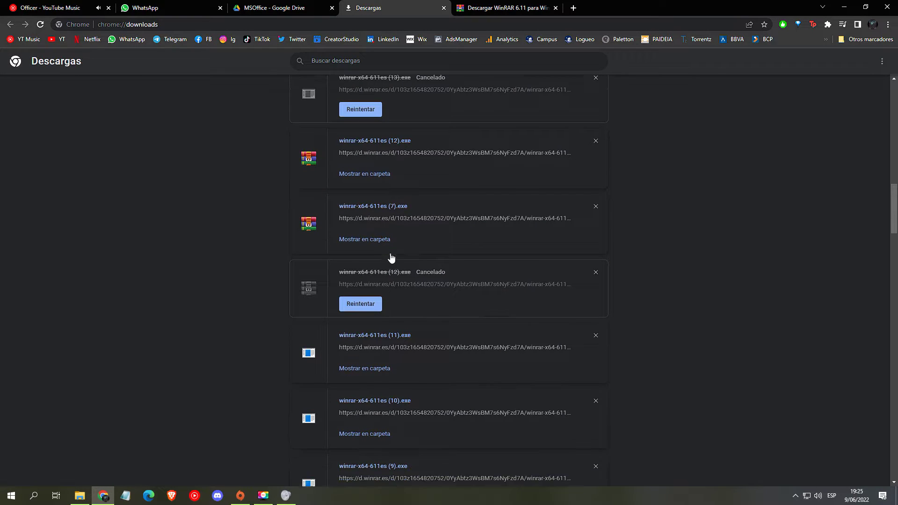
pyautogui.scroll(-1, 404, 266)
pyautogui.scroll(2, 367, 255)
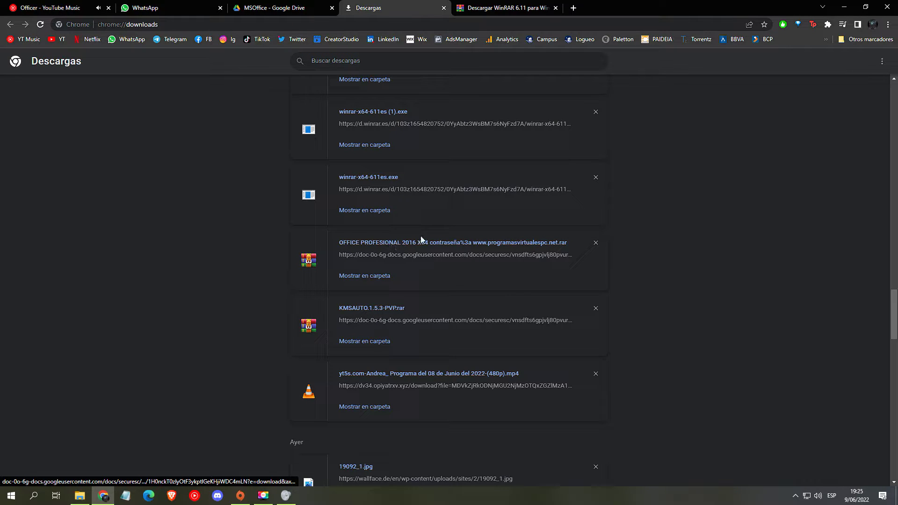
pyautogui.click(80, 494)
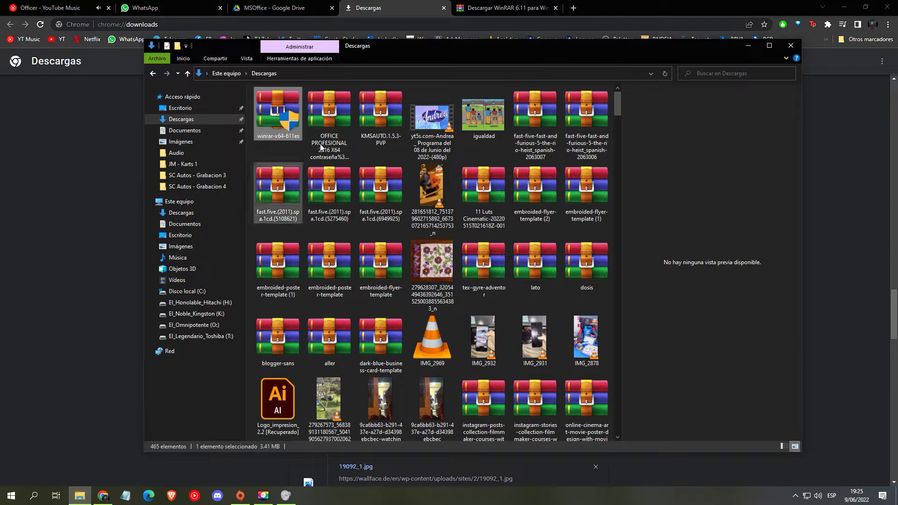
# Select the OFFICE PROFESIONAL 2016 X64 archive and switch the Descargas folder to the list view.
pyautogui.click(329, 115)
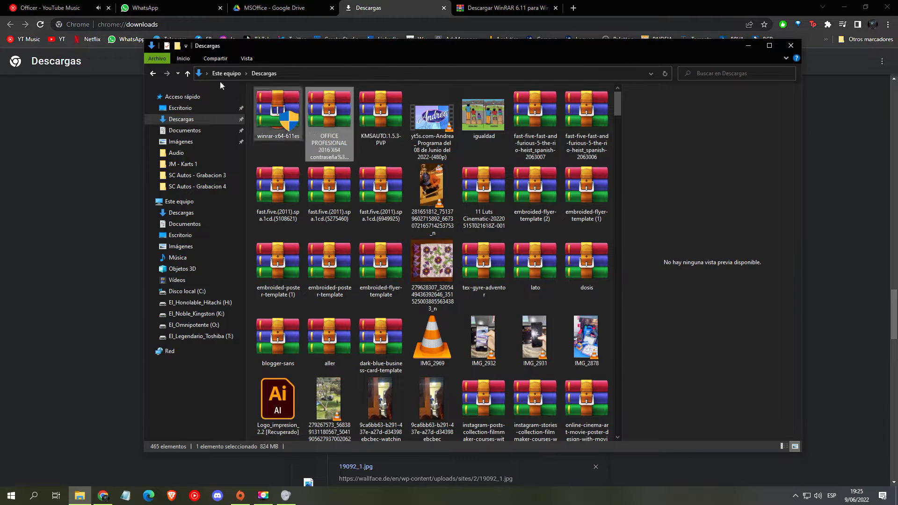
pyautogui.click(246, 58)
pyautogui.click(329, 83)
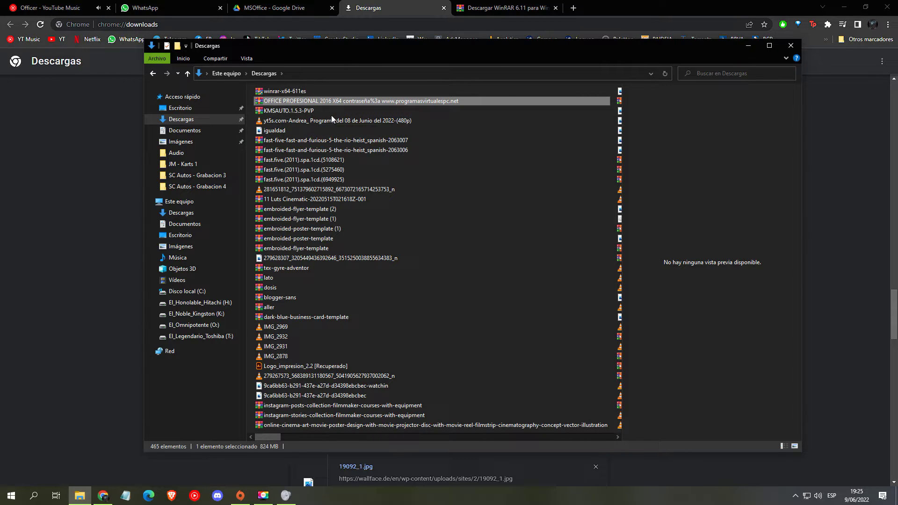
# Copy the archive password from the file name of the OFFICE PROFESIONAL 2016 X64 archive, leaving the name unchanged.
pyautogui.click(385, 102)
pyautogui.press('Escape')
pyautogui.rightClick(377, 101)
pyautogui.click(429, 260)
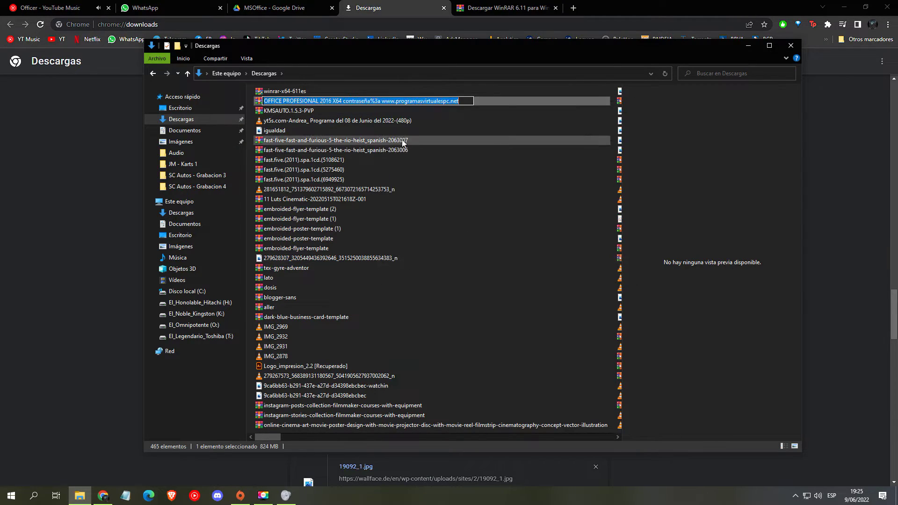
pyautogui.click(384, 101)
pyautogui.moveTo(381, 102); pyautogui.dragTo(456, 107)
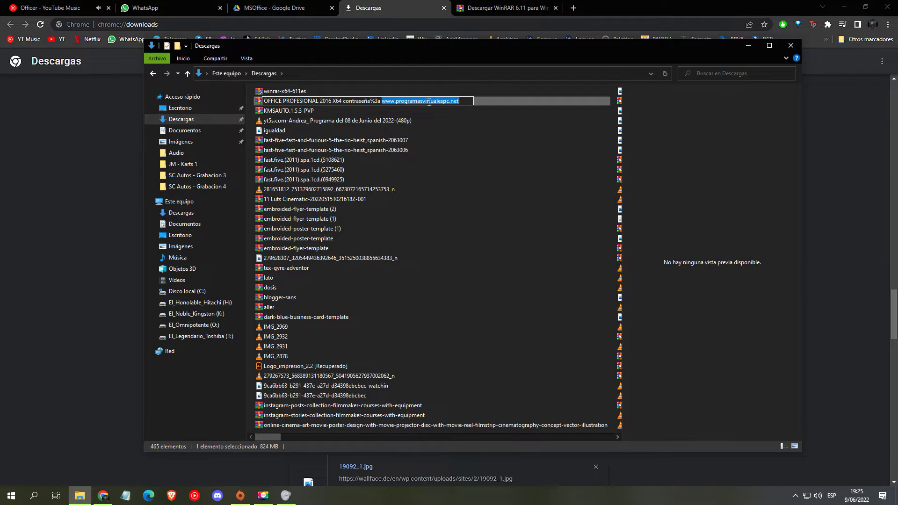
pyautogui.rightClick(429, 102)
pyautogui.click(449, 130)
pyautogui.press('Return')
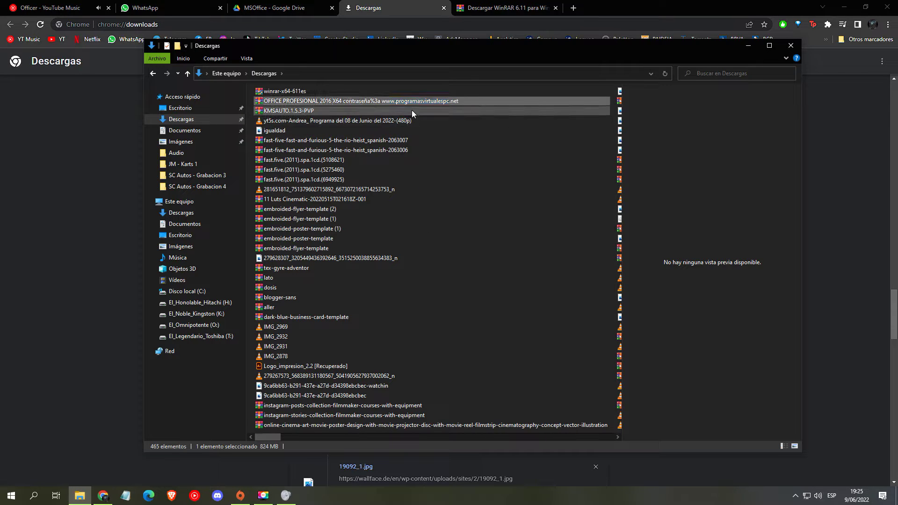
# Open the OFFICE PROFESIONAL 2016 X64 archive in WinRAR, dismiss the trial notice and select the MSOFC2016X64 folder.
pyautogui.doubleClick(327, 101)
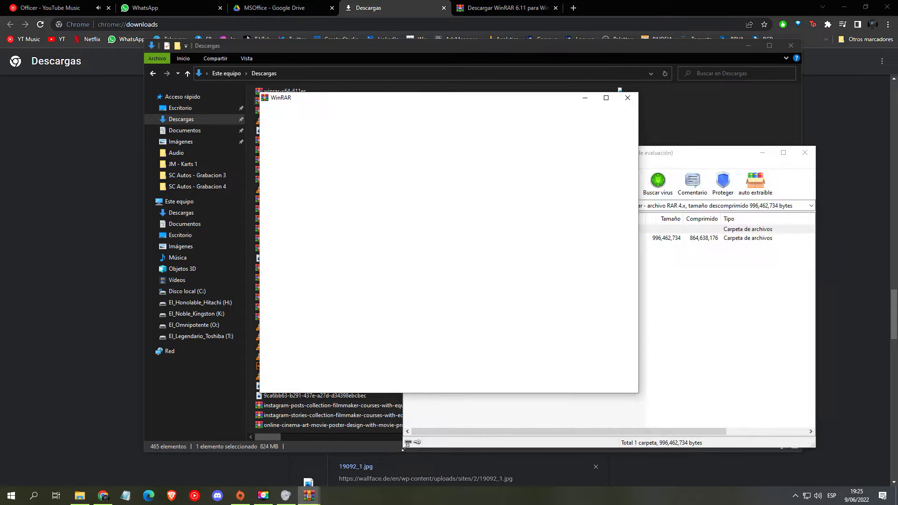
pyautogui.click(628, 97)
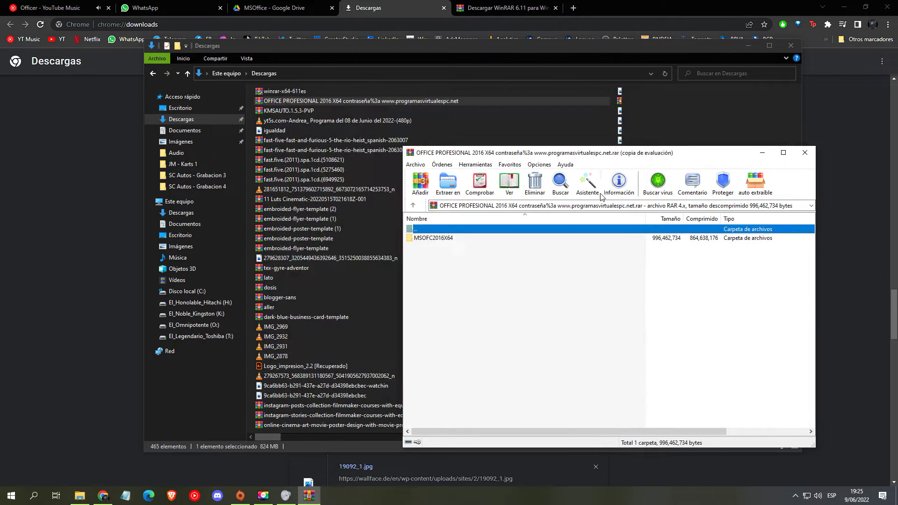
pyautogui.click(431, 239)
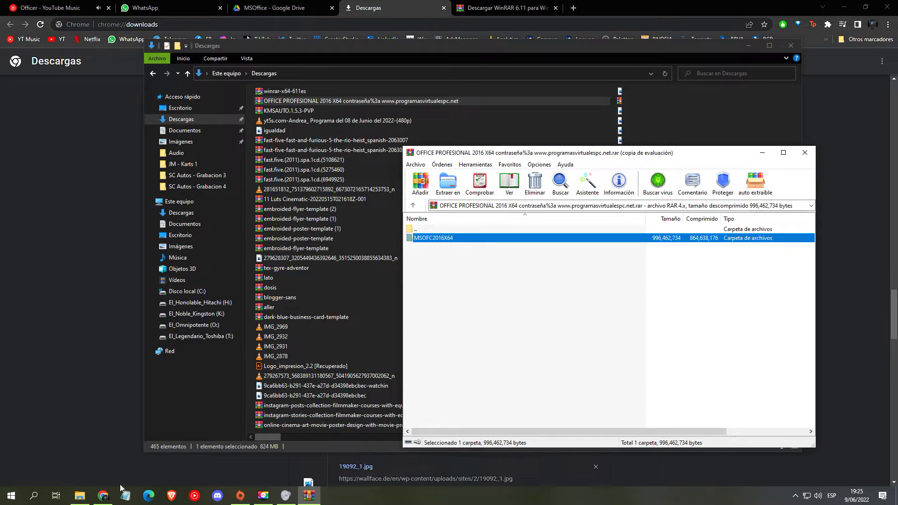
# Open a second File Explorer window on the Documentos folder as the extraction destination.
pyautogui.click(76, 501)
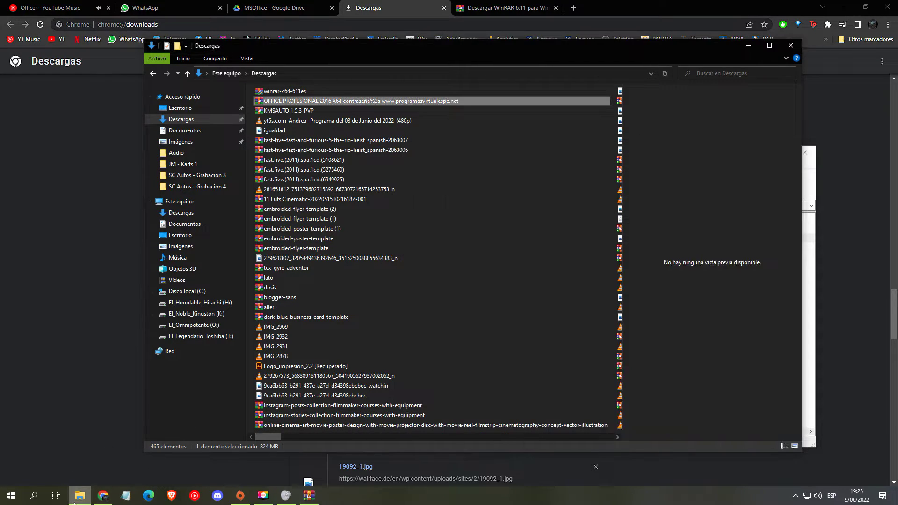
pyautogui.moveTo(334, 48); pyautogui.dragTo(228, 62)
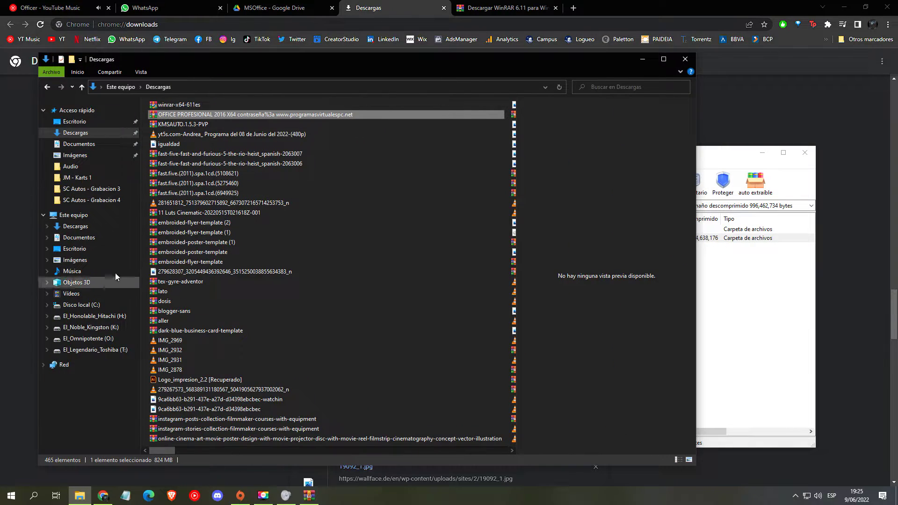
pyautogui.press('super+e')
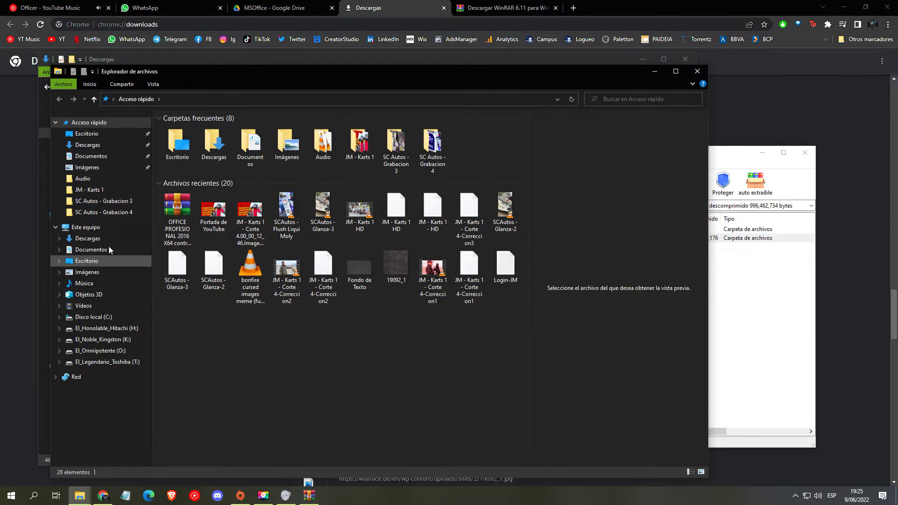
pyautogui.click(94, 157)
pyautogui.scroll(-1, 290, 370)
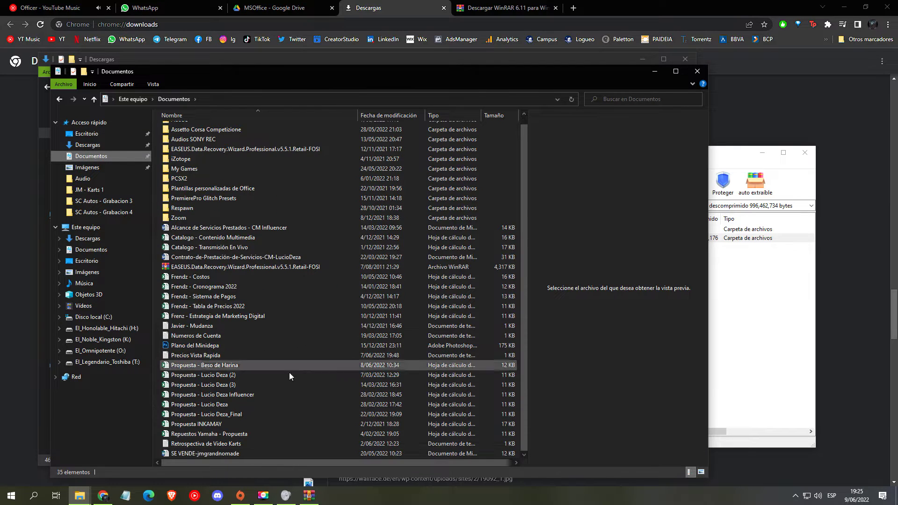
# Extract the MSOFC2016X64 folder from WinRAR into Documentos, pasting the copied archive password, and close the archive.
pyautogui.click(750, 324)
pyautogui.click(441, 230)
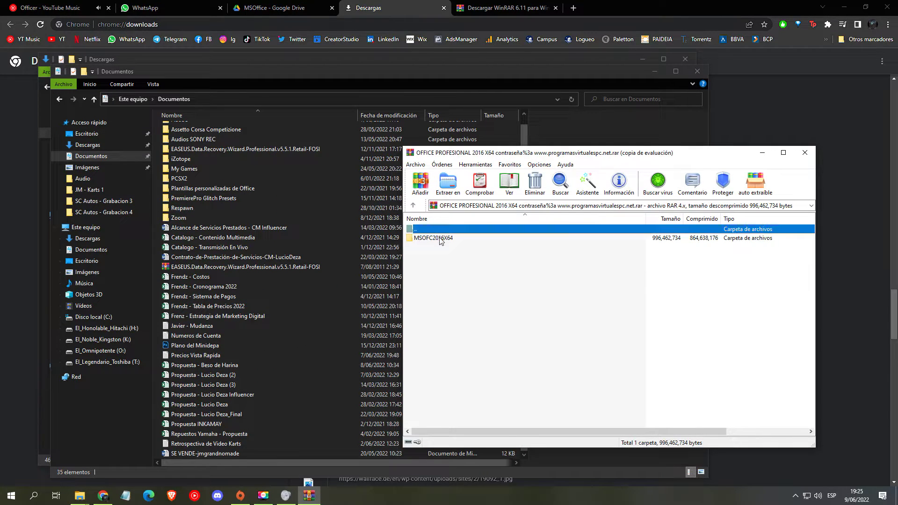
pyautogui.click(440, 239)
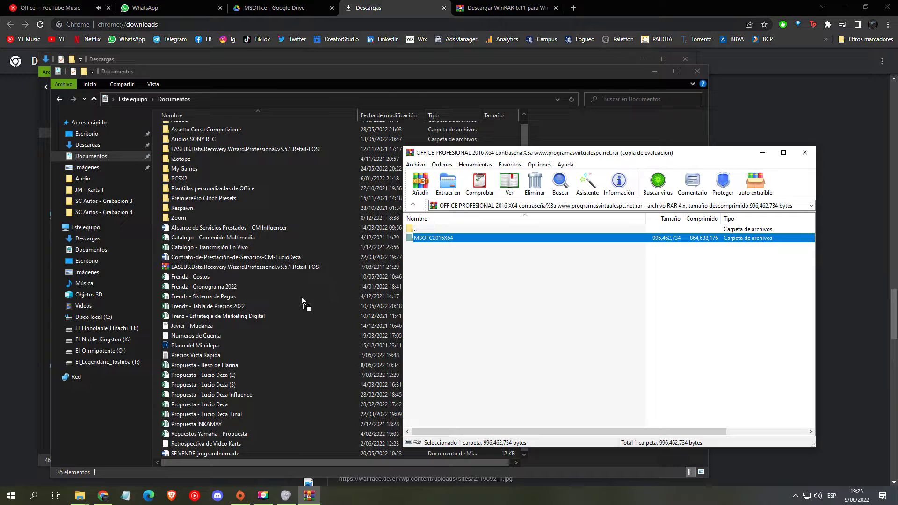
pyautogui.moveTo(301, 302); pyautogui.dragTo(302, 303)
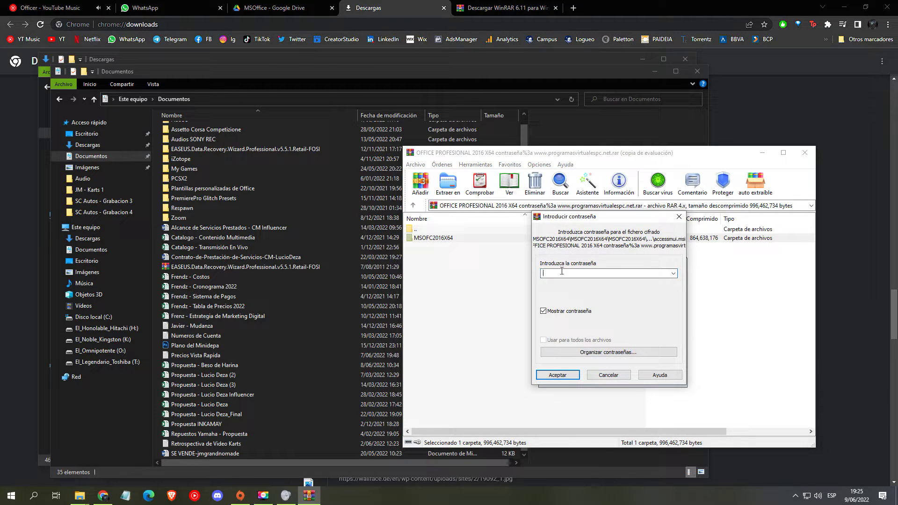
pyautogui.rightClick(562, 275)
pyautogui.click(611, 311)
pyautogui.click(558, 375)
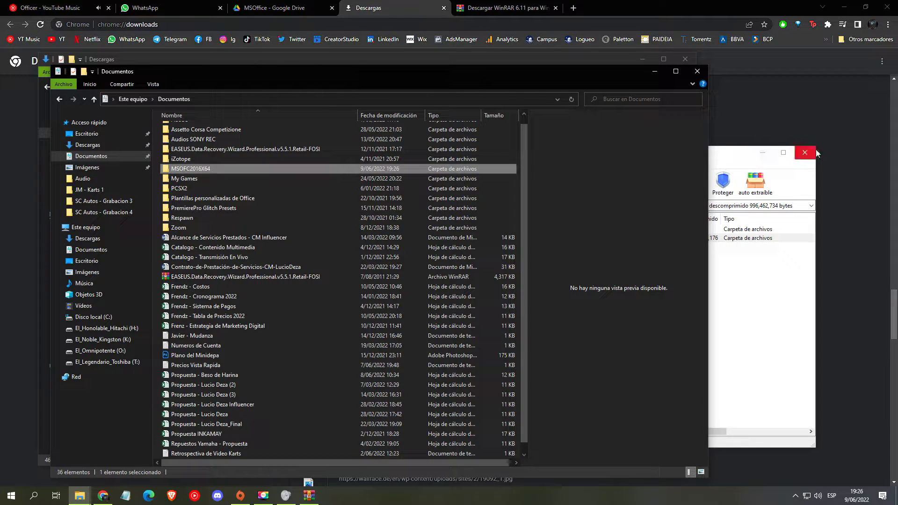
pyautogui.click(805, 156)
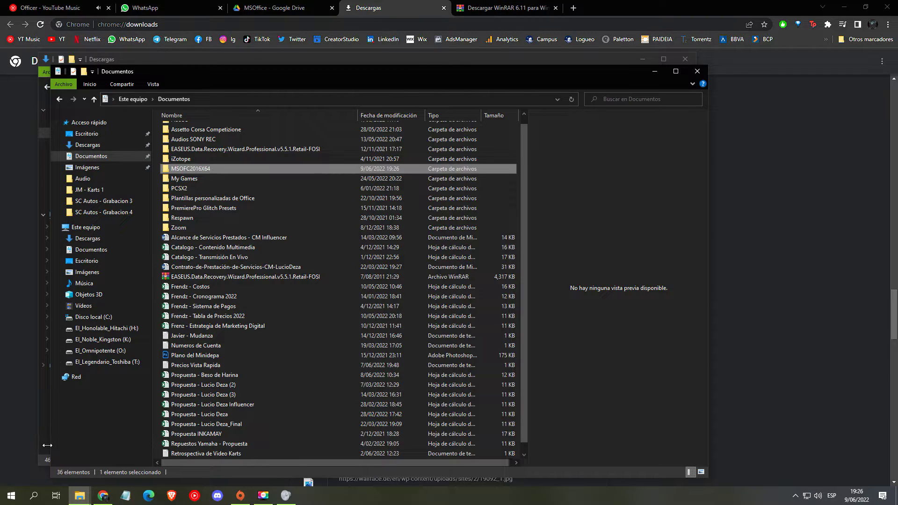
# Open the KMSAUTO.1.5.3-PVP archive from Descargas in WinRAR, dismiss the trial notice and bring the Documentos window forward.
pyautogui.click(44, 448)
pyautogui.click(183, 107)
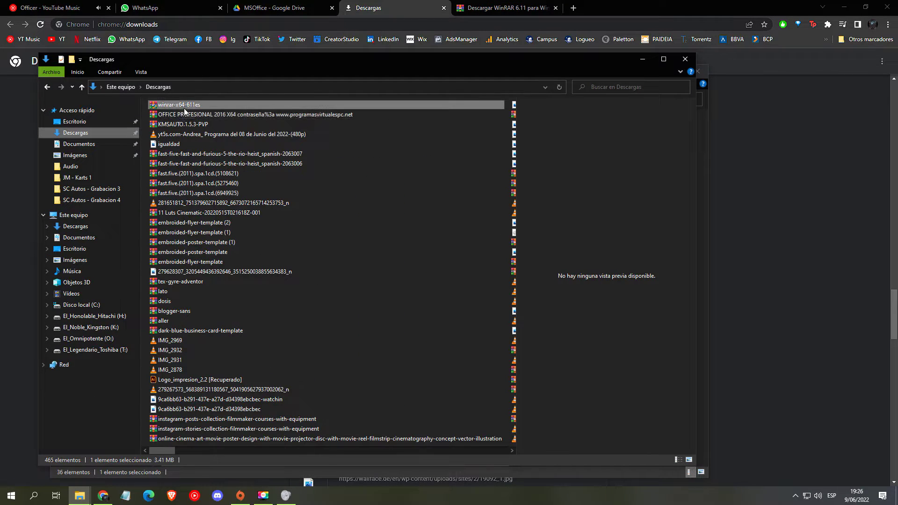
pyautogui.moveTo(288, 58); pyautogui.dragTo(254, 36)
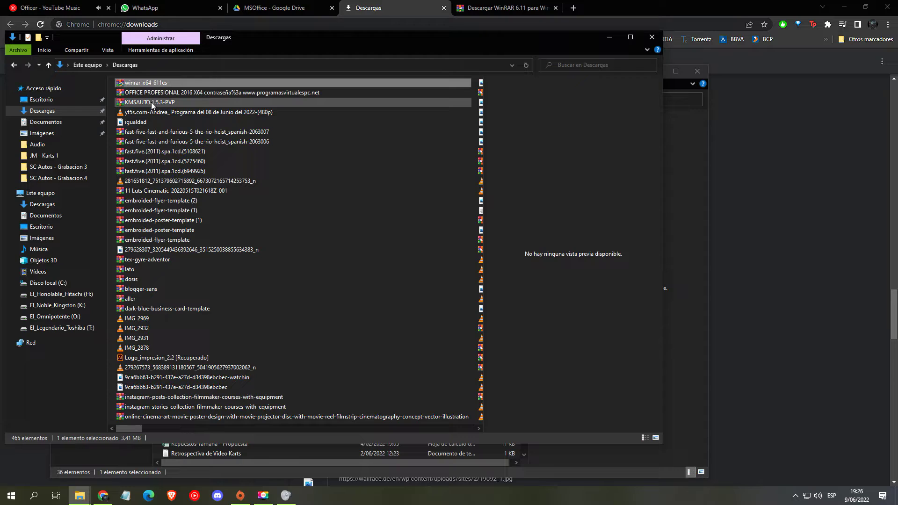
pyautogui.click(151, 102)
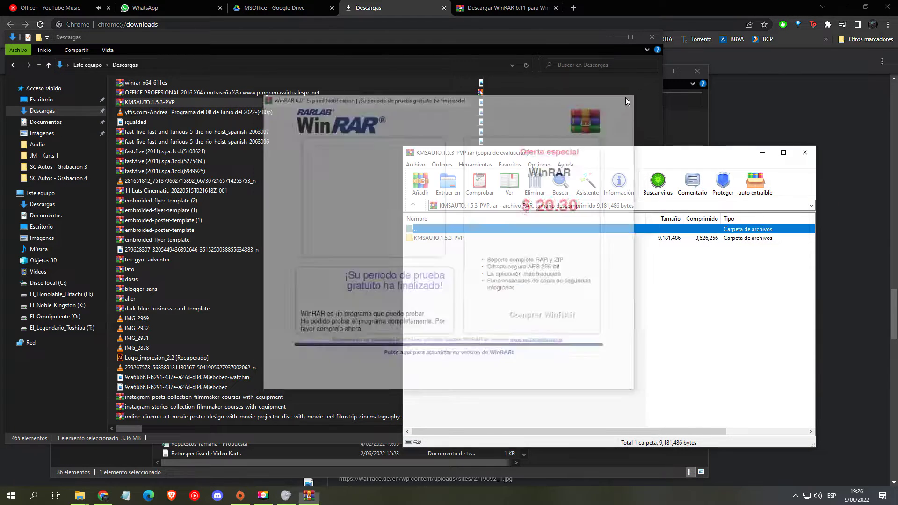
pyautogui.click(698, 140)
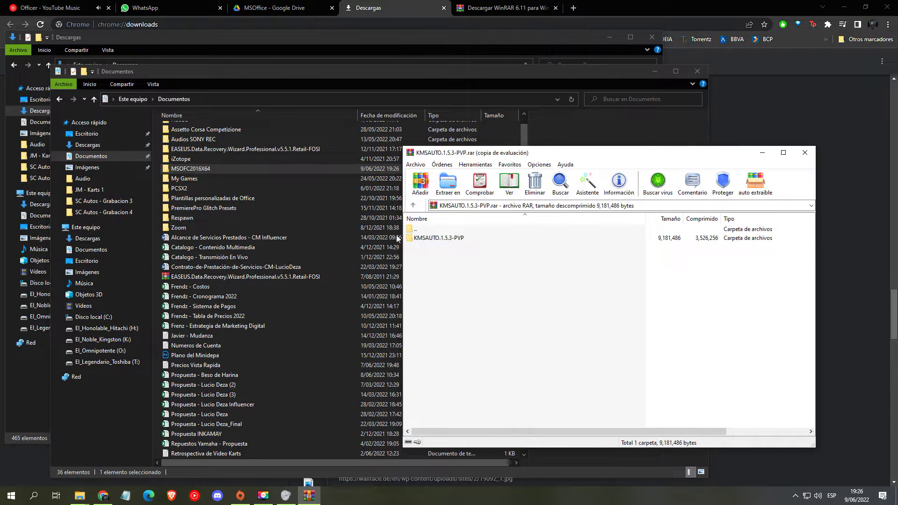
# Extract the KMSAUTO.1.5.3-PVP folder into Documentos, pasting the copied archive password, and close the archive.
pyautogui.click(201, 172)
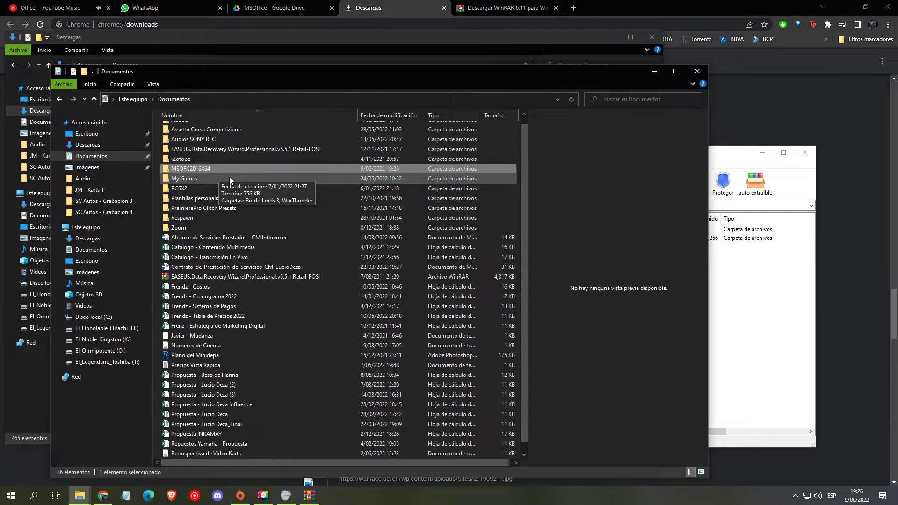
pyautogui.moveTo(206, 169)
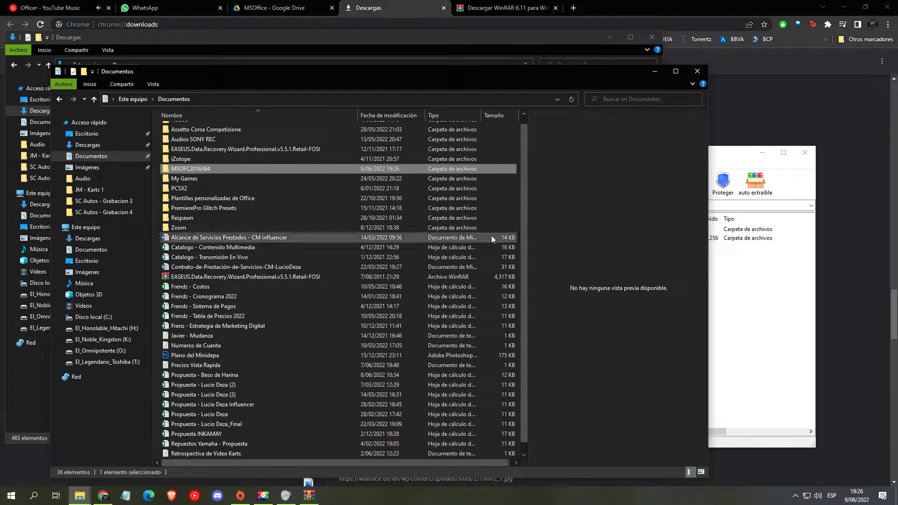
pyautogui.click(776, 306)
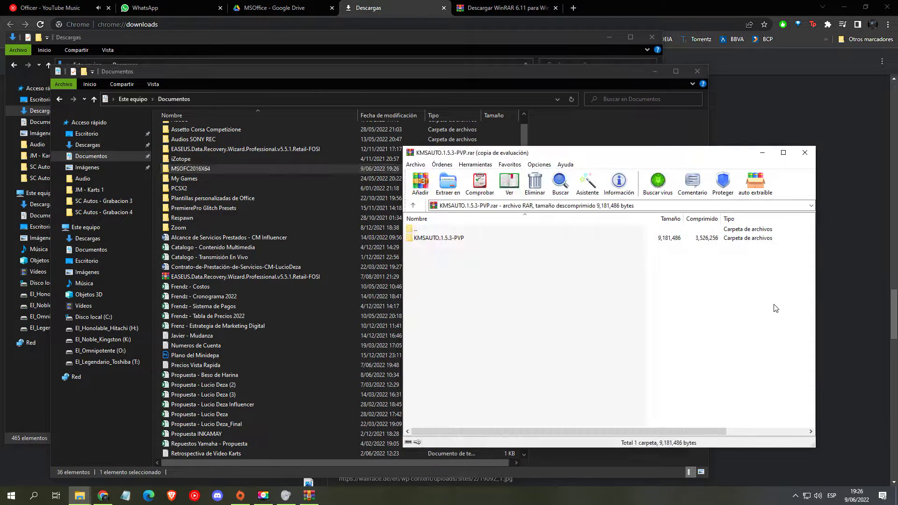
pyautogui.click(440, 242)
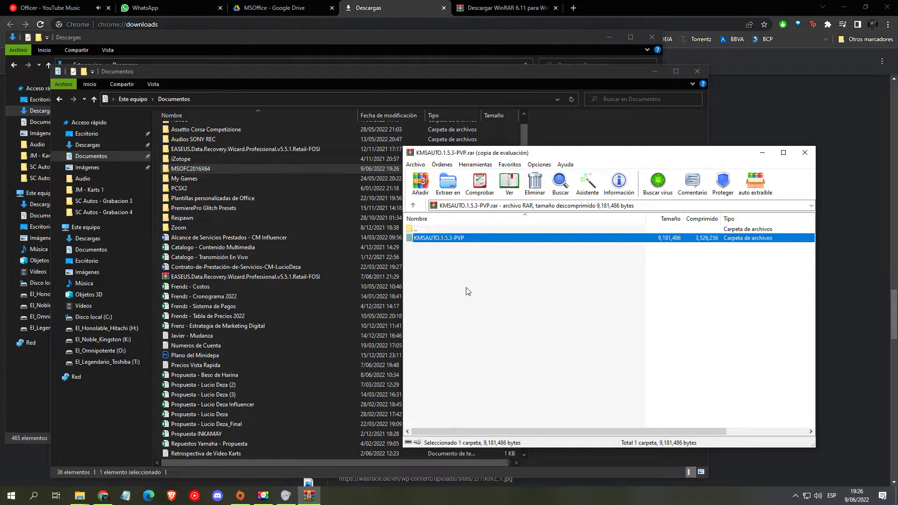
pyautogui.click(466, 288)
pyautogui.doubleClick(444, 239)
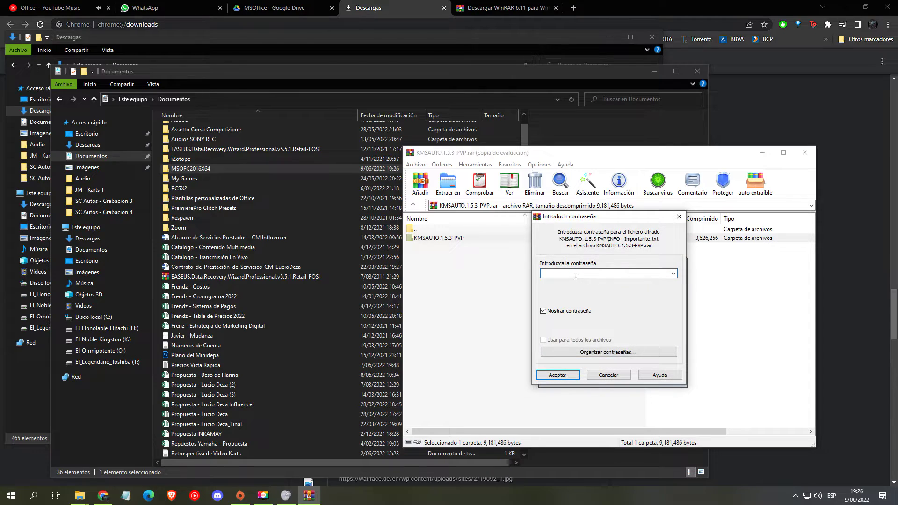
pyautogui.rightClick(574, 276)
pyautogui.click(604, 328)
pyautogui.click(563, 377)
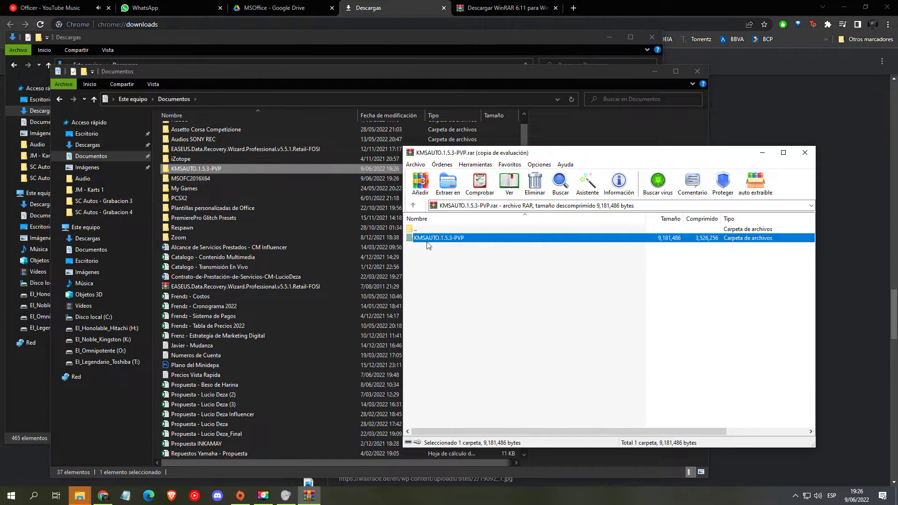
pyautogui.click(804, 152)
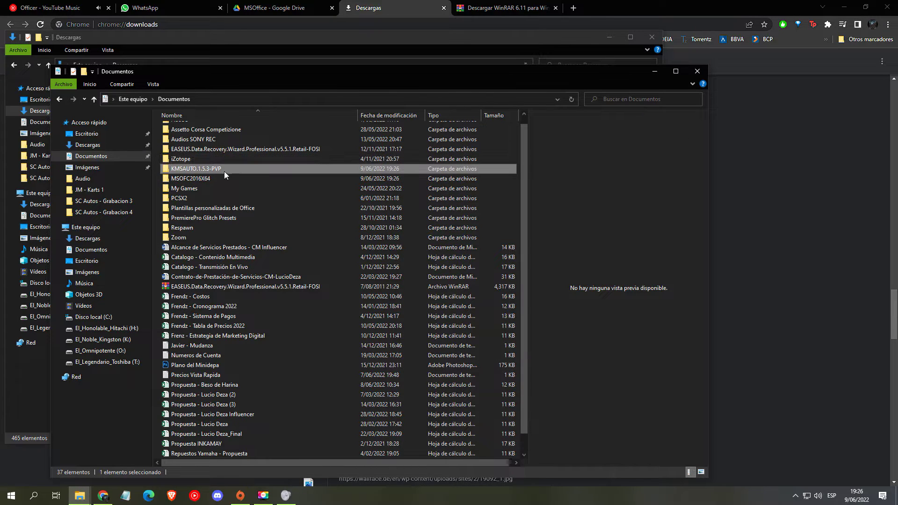
# Open the innermost MSOFC2016X64 folder in Documentos and launch the Office setup application.
pyautogui.click(209, 178)
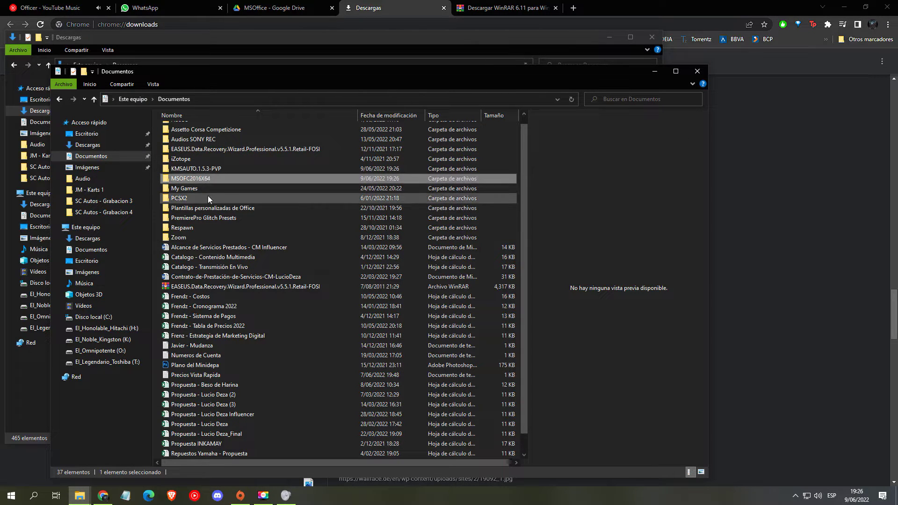
pyautogui.doubleClick(208, 178)
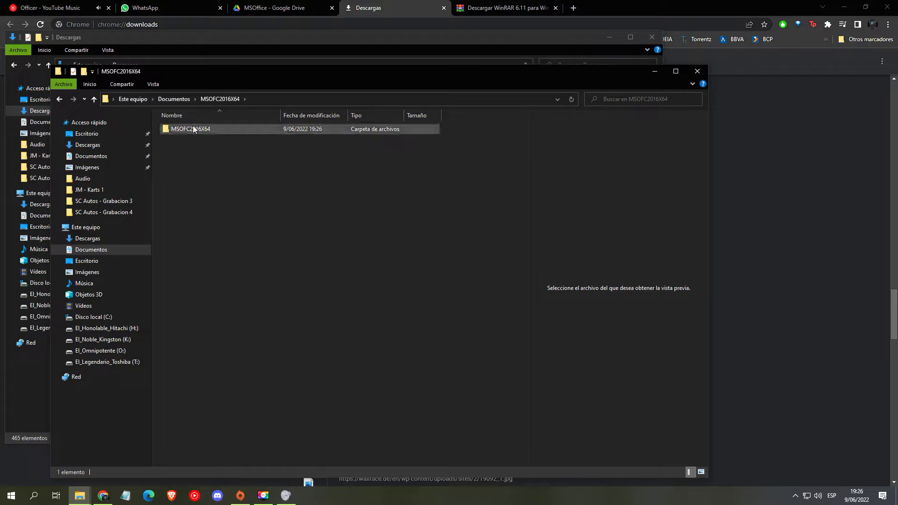
pyautogui.doubleClick(196, 130)
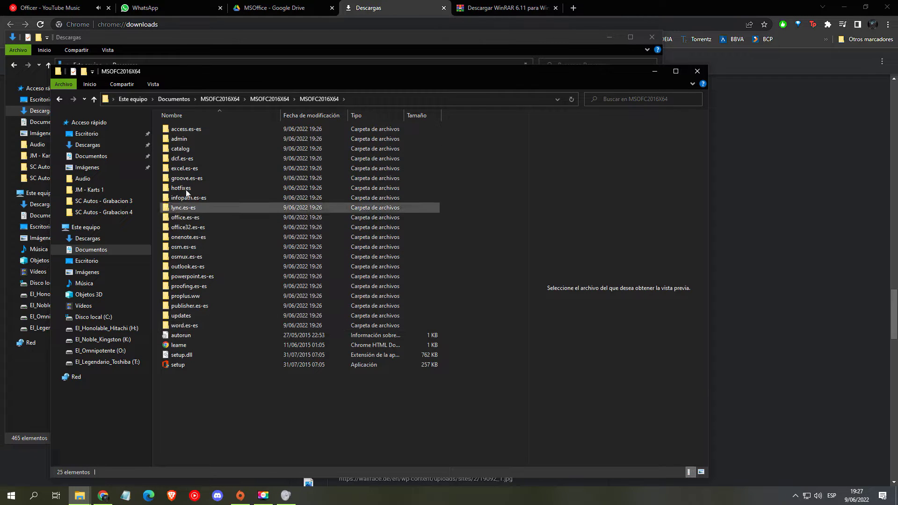
pyautogui.doubleClick(175, 365)
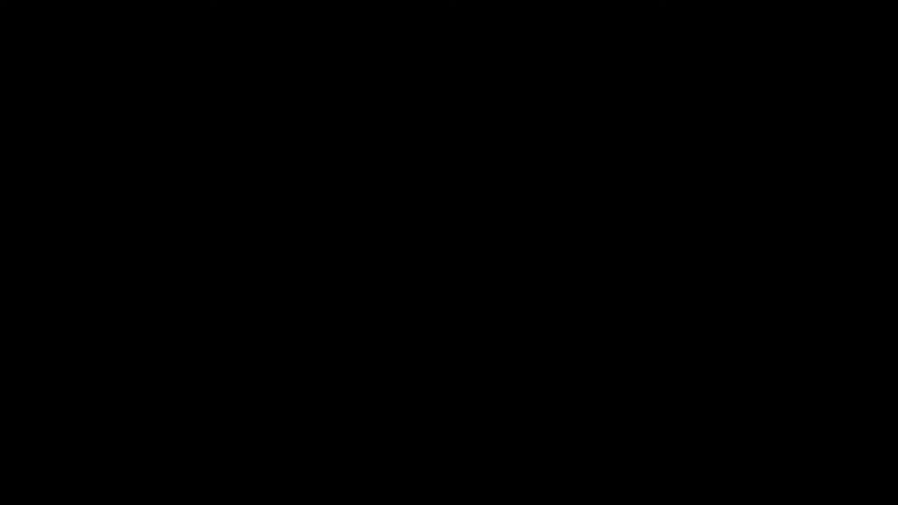
# Return to Documentos, reopen the innermost MSOFC2016X64 folder and launch the Office setup application again.
pyautogui.click(522, 318)
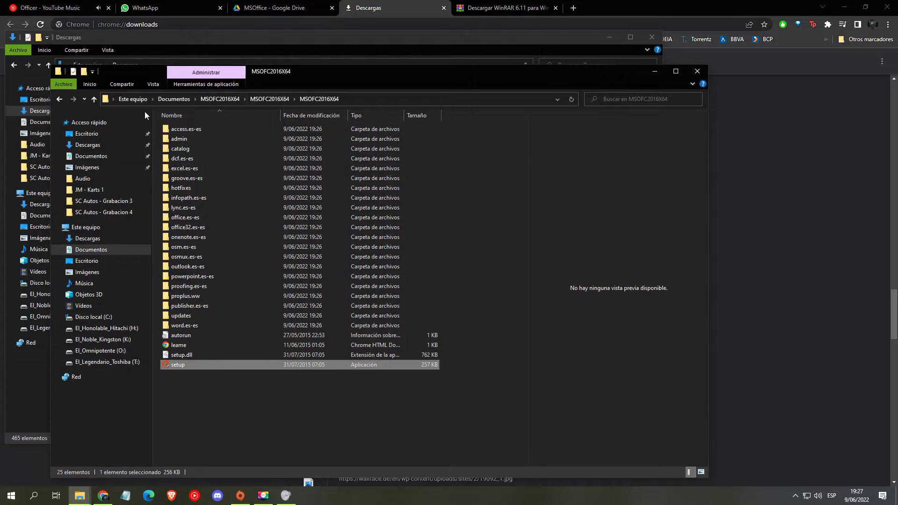
pyautogui.click(94, 99)
pyautogui.click(94, 99)
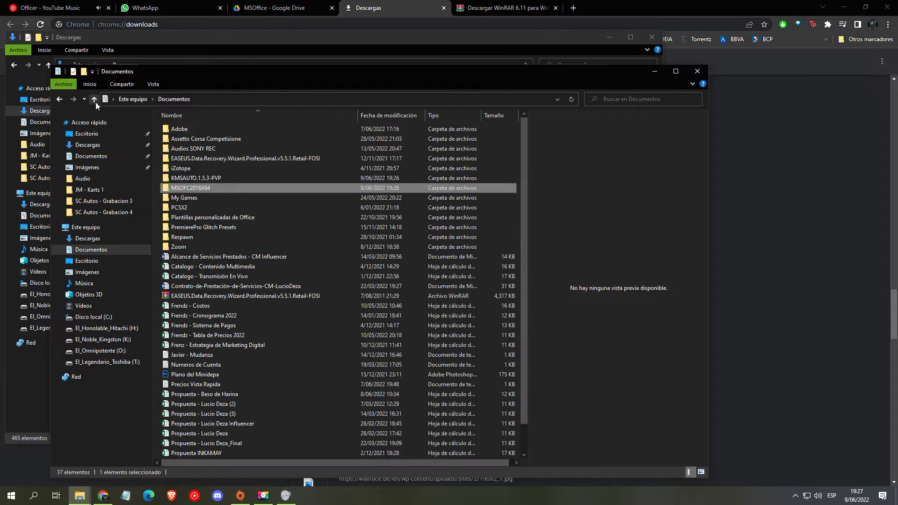
pyautogui.doubleClick(200, 195)
pyautogui.doubleClick(190, 131)
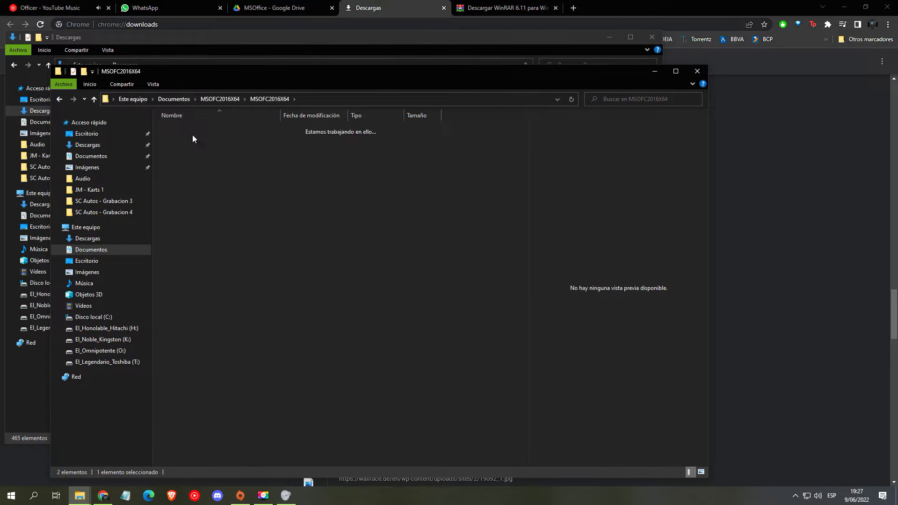
pyautogui.doubleClick(193, 132)
pyautogui.doubleClick(183, 366)
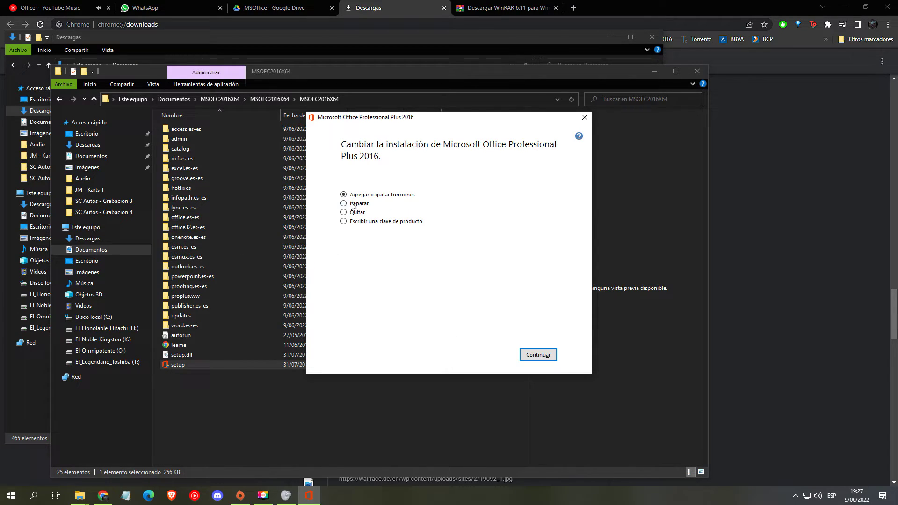
# Continue with Agregar o quitar funciones and set Microsoft Access to No disponible in the installation options.
pyautogui.click(538, 355)
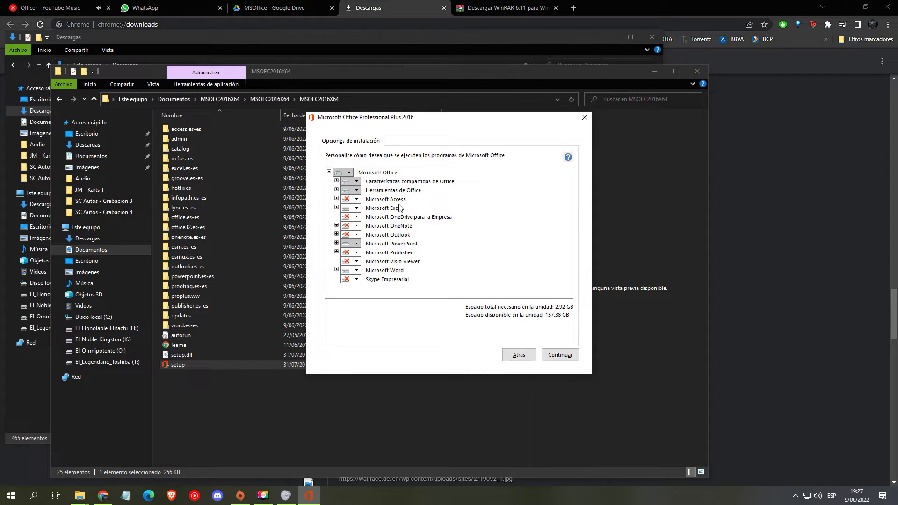
pyautogui.click(356, 200)
pyautogui.click(356, 200)
pyautogui.click(356, 200)
pyautogui.click(357, 200)
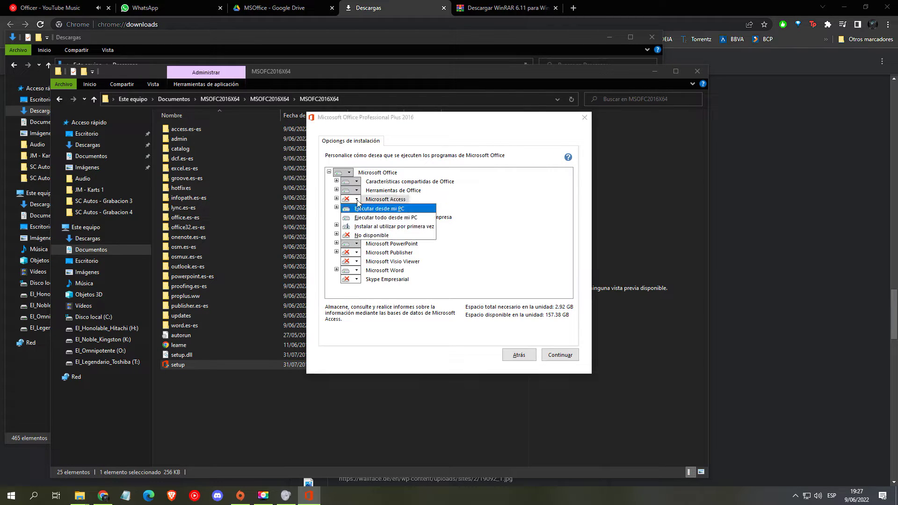
pyautogui.click(377, 237)
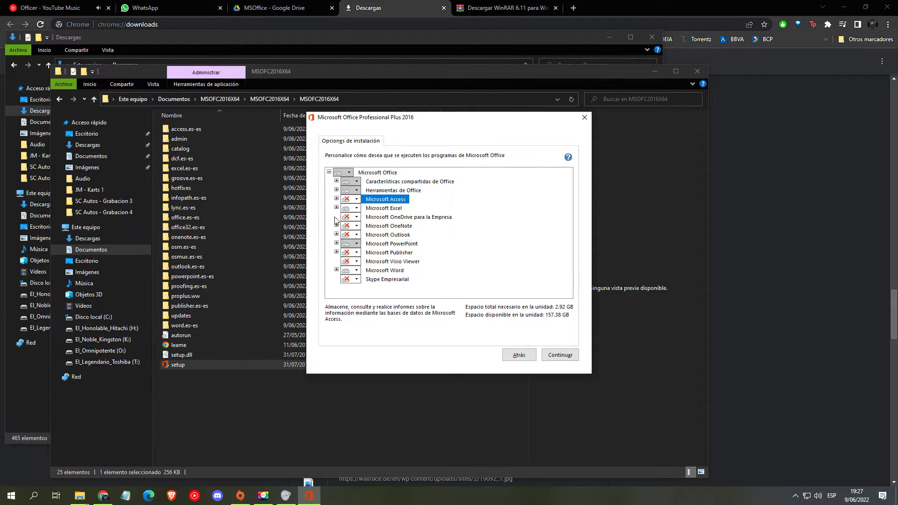
# Set Microsoft Excel to No disponible, and switch it back to running from the PC.
pyautogui.click(356, 207)
pyautogui.click(371, 246)
pyautogui.click(357, 208)
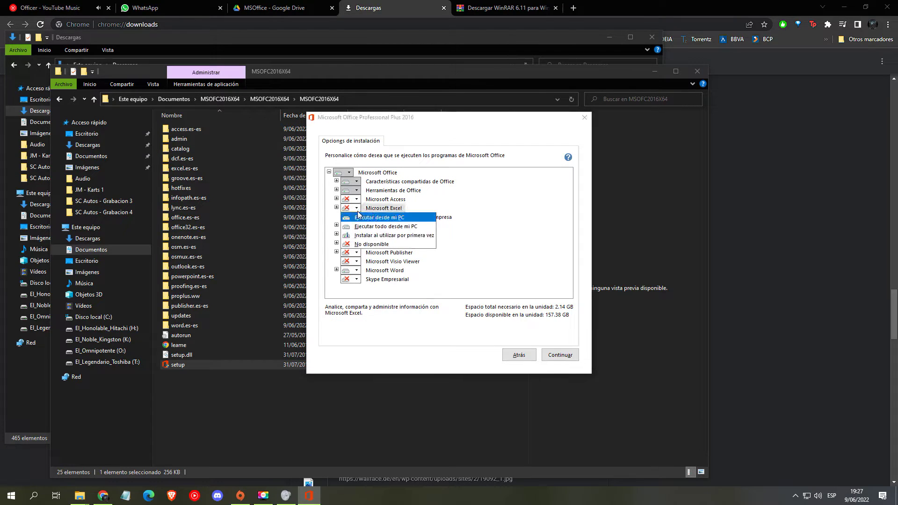
pyautogui.click(391, 224)
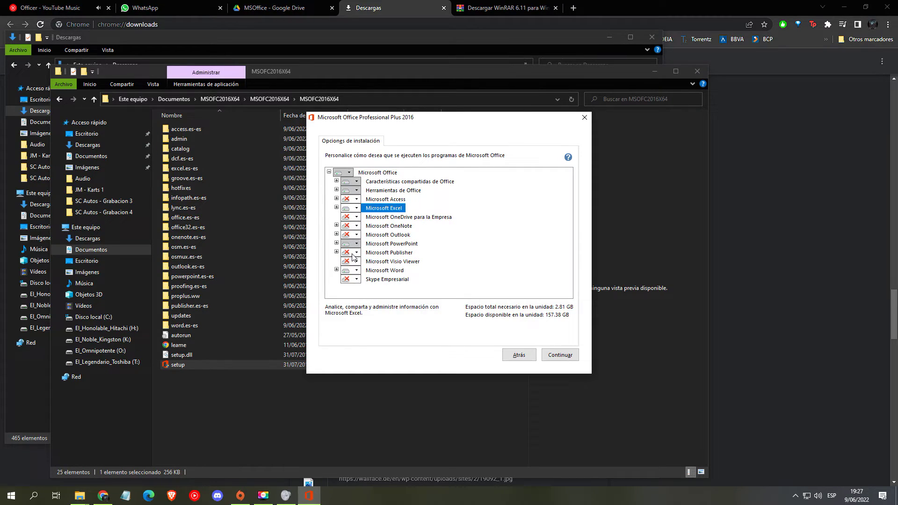
# Switch Microsoft Publisher to run from the PC and back to No disponible, apply the Office configuration and close the setup.
pyautogui.click(357, 252)
pyautogui.click(372, 267)
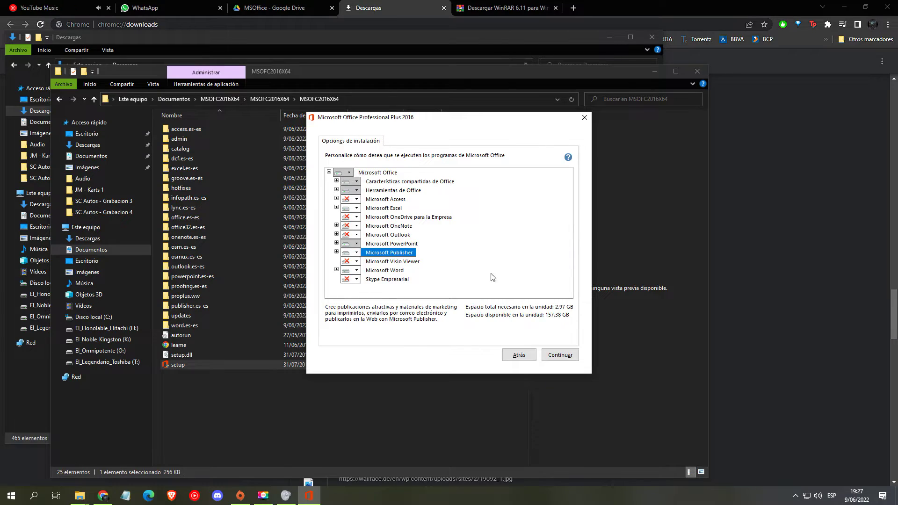
pyautogui.click(356, 253)
pyautogui.click(381, 289)
pyautogui.click(561, 355)
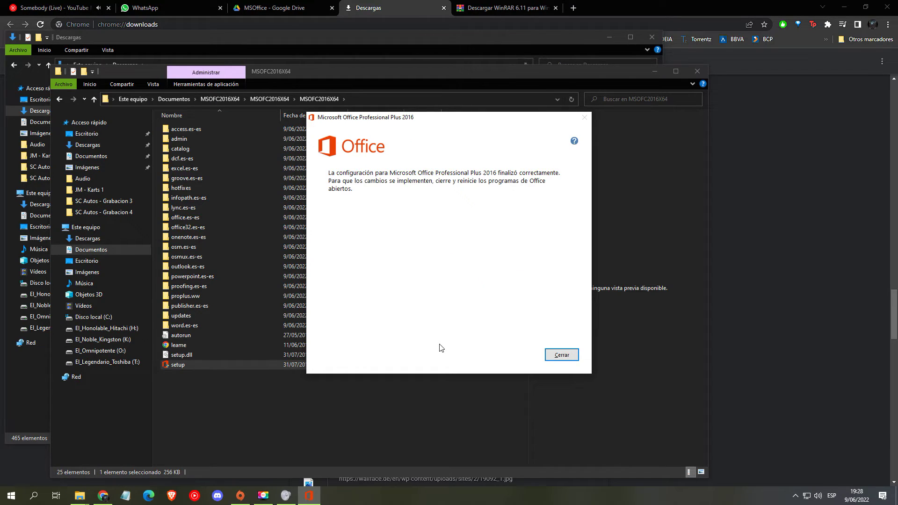
pyautogui.click(562, 355)
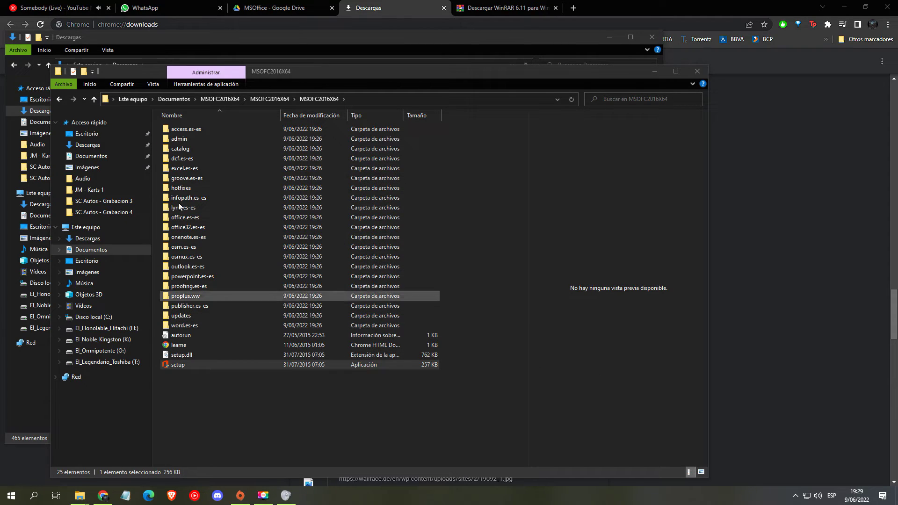
# Open the KMSAUTO.1.5.3-PVP folder in Documentos and launch the KMSAuto Net application.
pyautogui.click(94, 99)
pyautogui.click(94, 99)
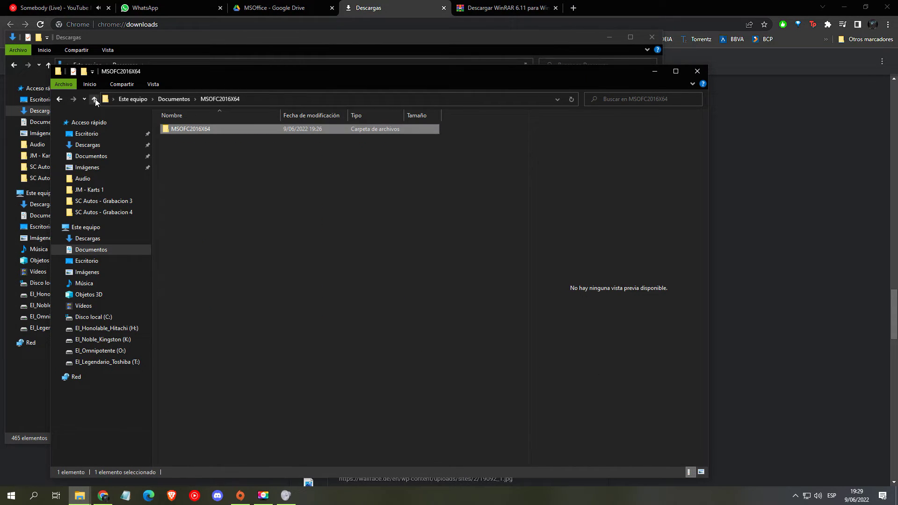
pyautogui.click(94, 99)
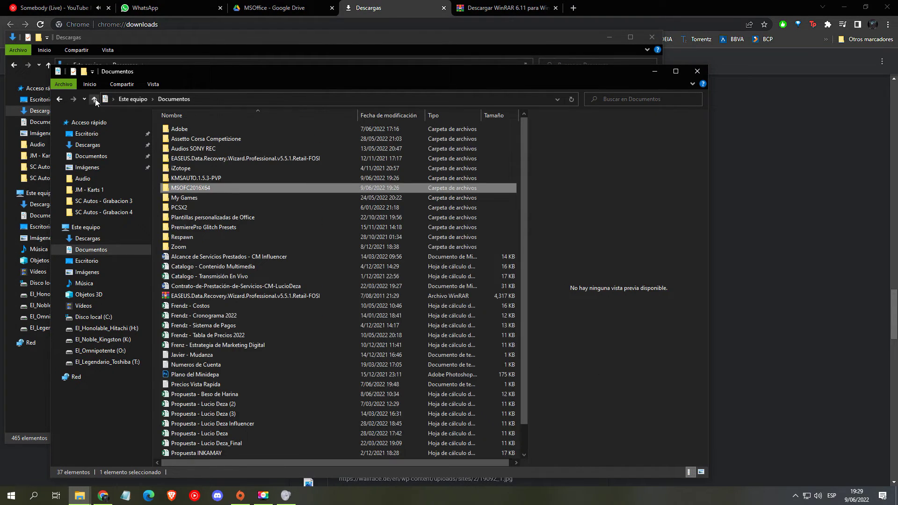
pyautogui.doubleClick(208, 178)
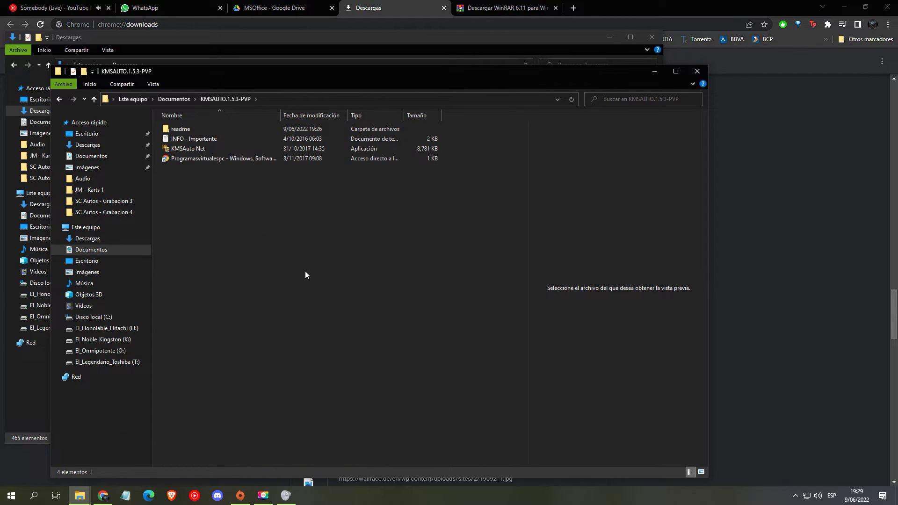
pyautogui.click(195, 152)
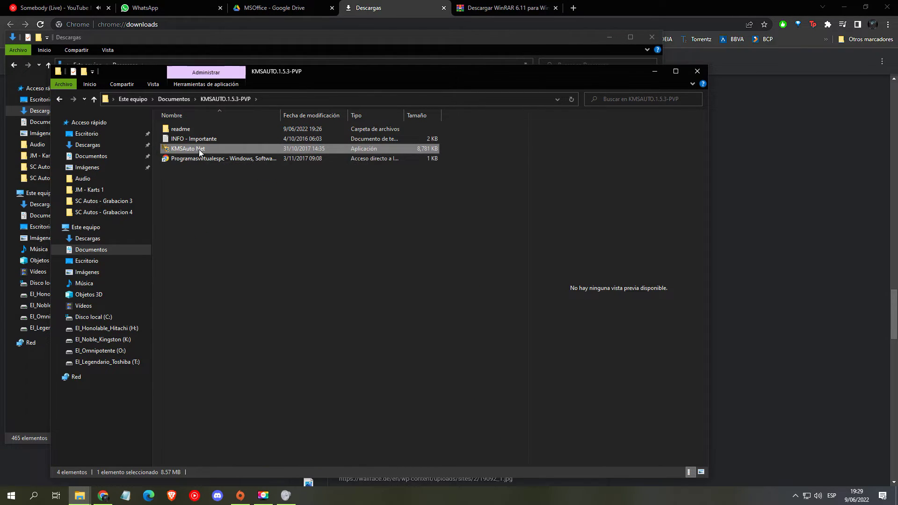
pyautogui.doubleClick(198, 150)
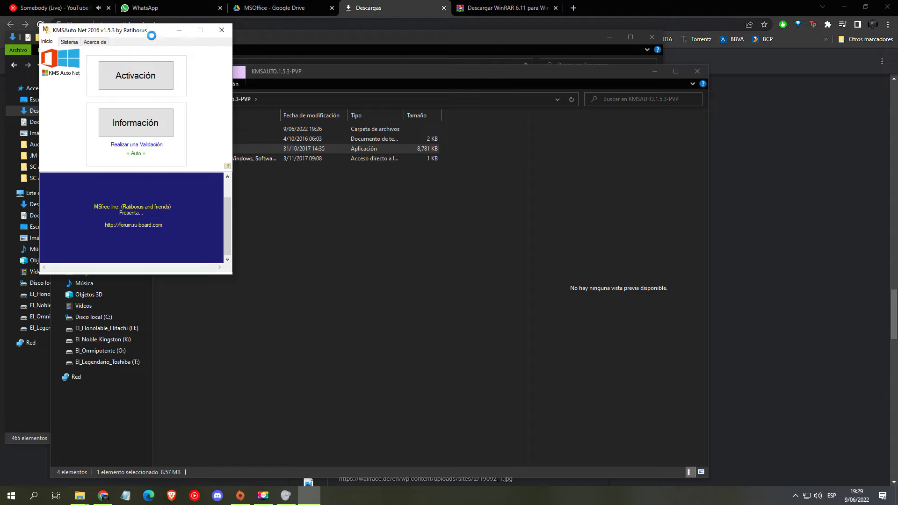
# Run Activar Office in KMSAuto Net, and close the program and its folder window.
pyautogui.moveTo(148, 32); pyautogui.dragTo(399, 150)
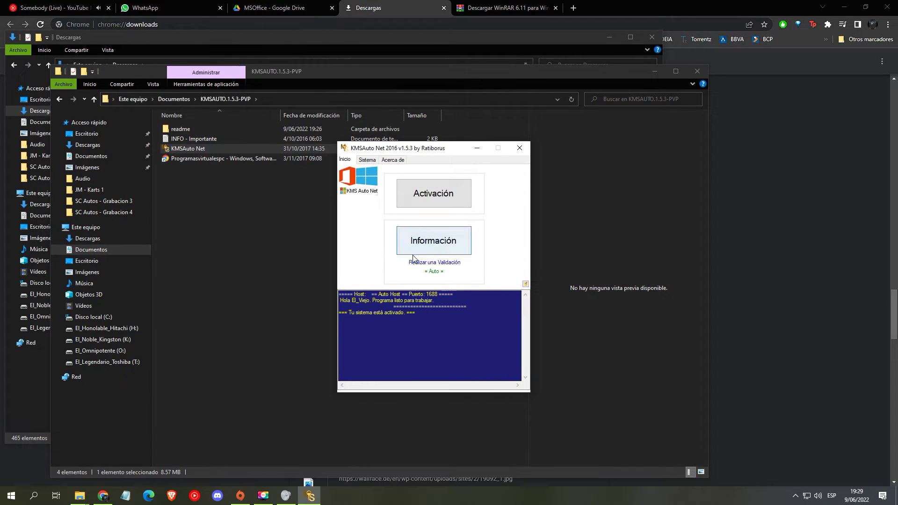
pyautogui.click(427, 202)
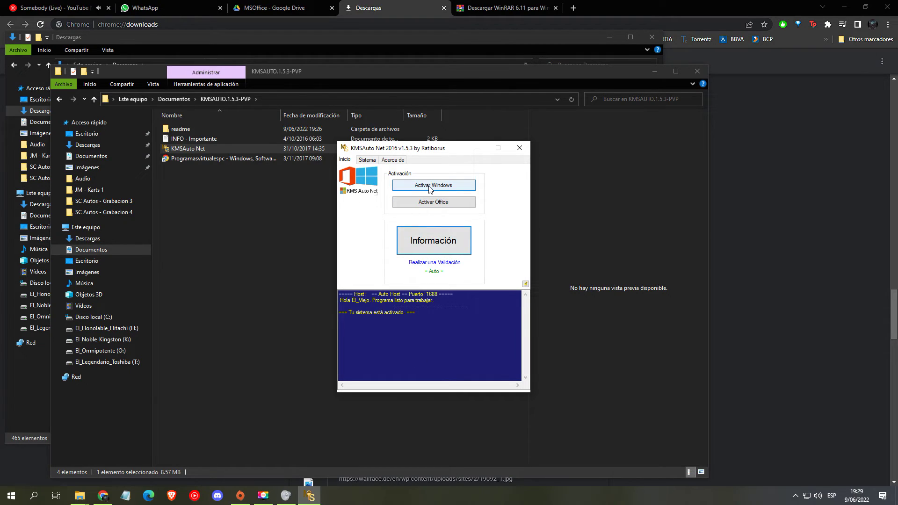
pyautogui.click(435, 204)
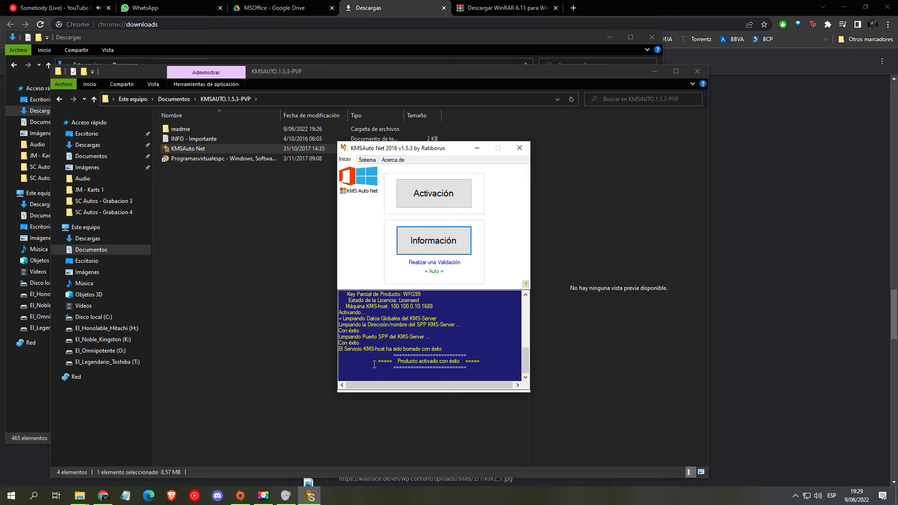
pyautogui.click(520, 148)
pyautogui.click(698, 71)
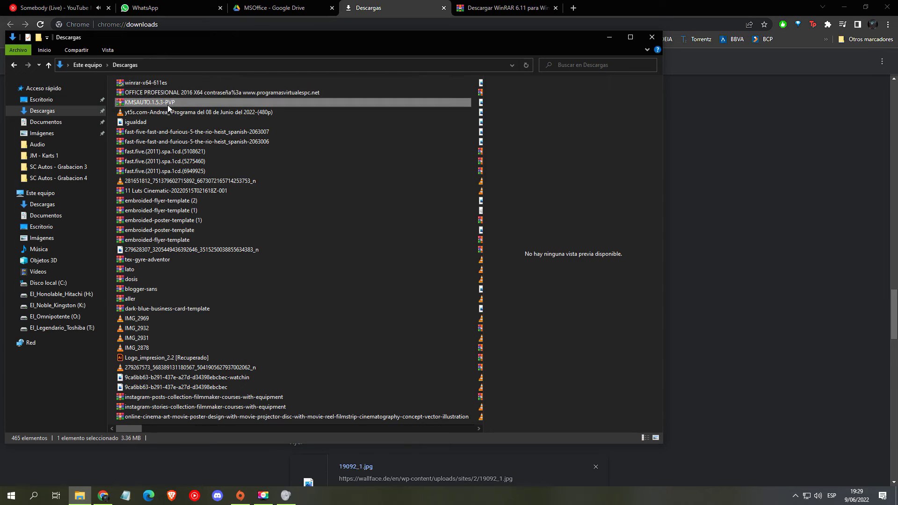
# Delete the KMSAUTO.1.5.3-PVP and OFFICE PROFESIONAL 2016 X64 archives from Descargas.
pyautogui.press('Delete')
pyautogui.click(159, 81)
pyautogui.click(164, 92)
pyautogui.press('Delete')
pyautogui.click(162, 85)
# Delete the extracted KMSAUTO.1.5.3-PVP and MSOFC2016X64 folders from Documentos.
pyautogui.click(58, 122)
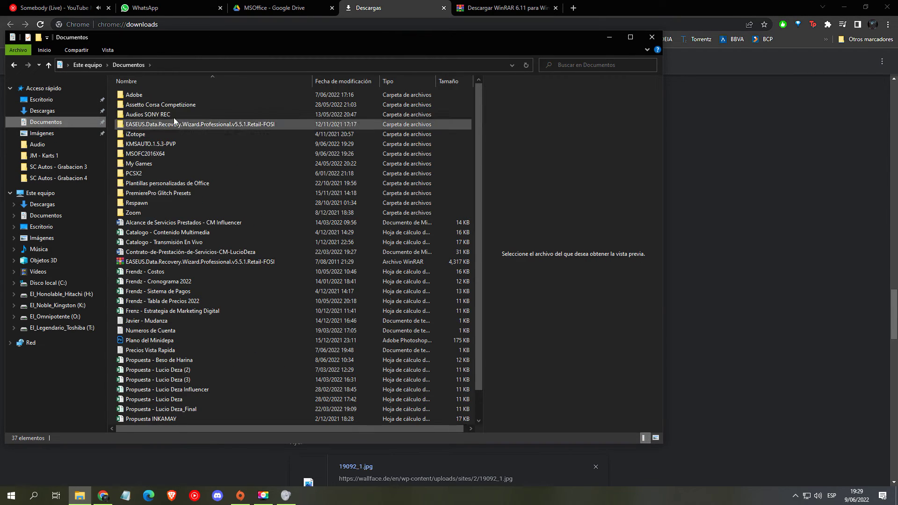
pyautogui.click(164, 144)
pyautogui.press('Delete')
pyautogui.click(161, 145)
pyautogui.press('Delete')
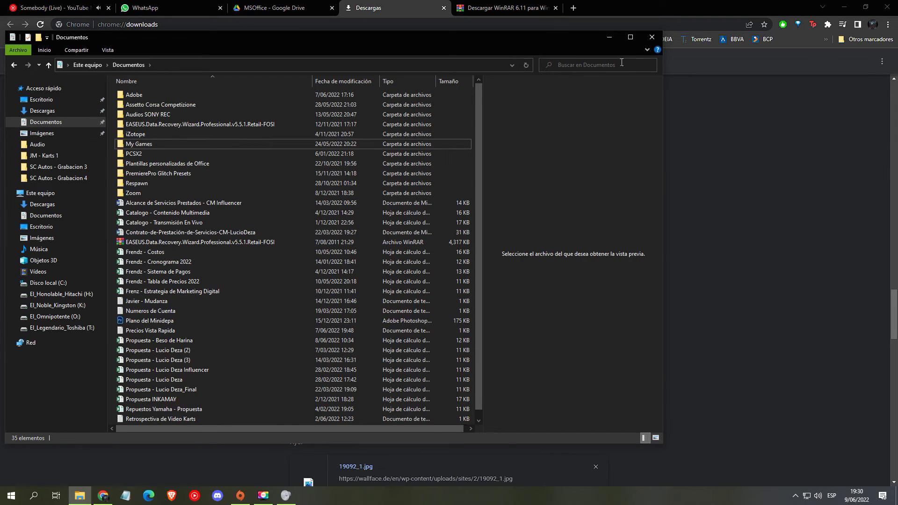
# Close the file window, minimize the browser and empty the Papelera de reciclaje on the desktop, confirming the permanent deletion.
pyautogui.click(652, 37)
pyautogui.click(844, 6)
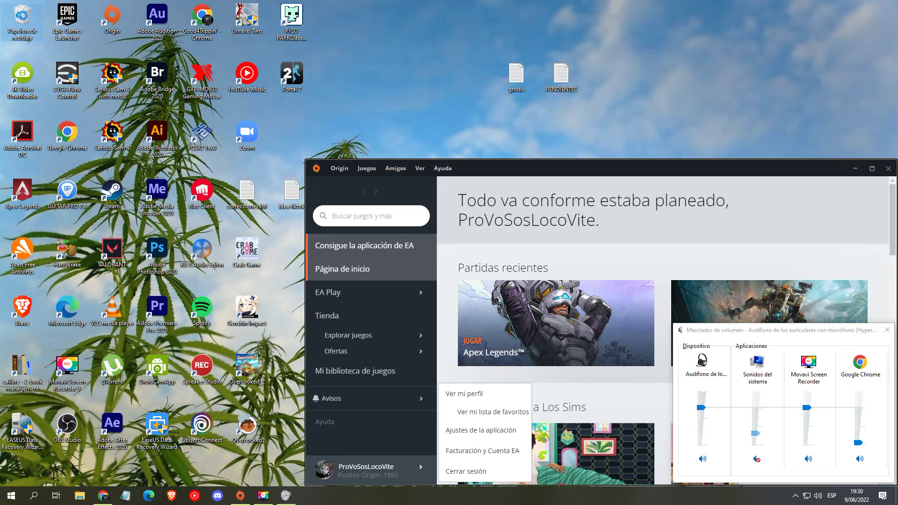
pyautogui.rightClick(16, 17)
pyautogui.click(60, 33)
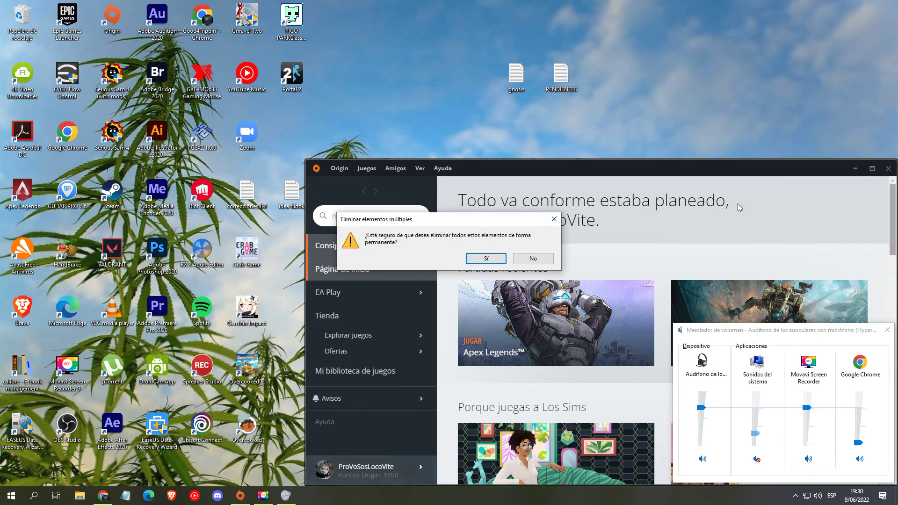
pyautogui.click(484, 257)
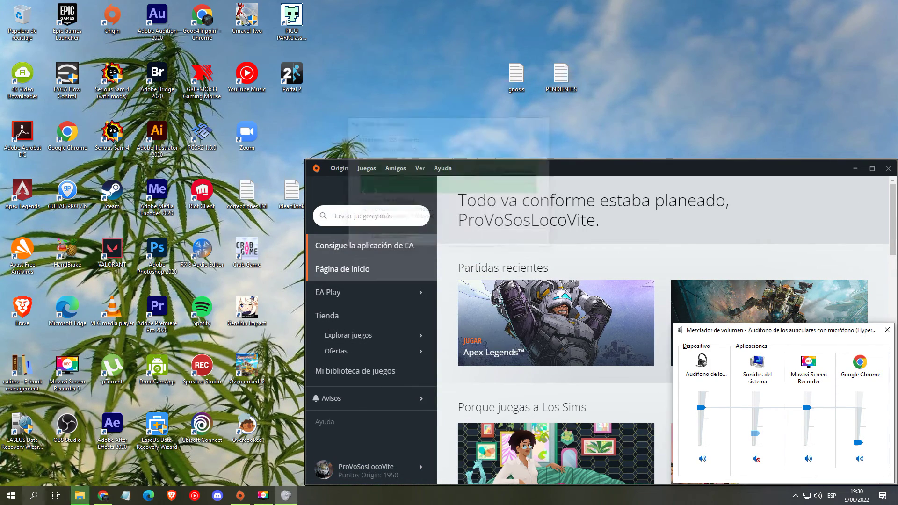
# Launch Word and create a blank document.
pyautogui.click(80, 496)
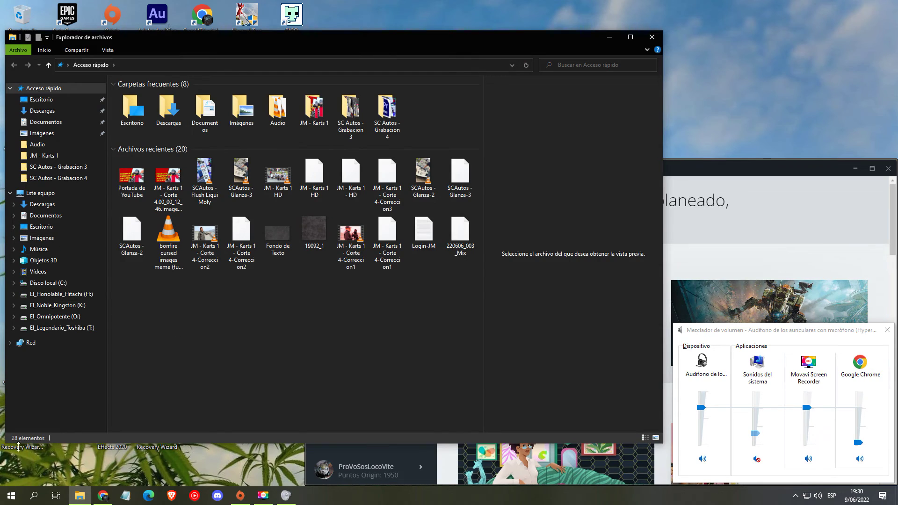
pyautogui.click(11, 495)
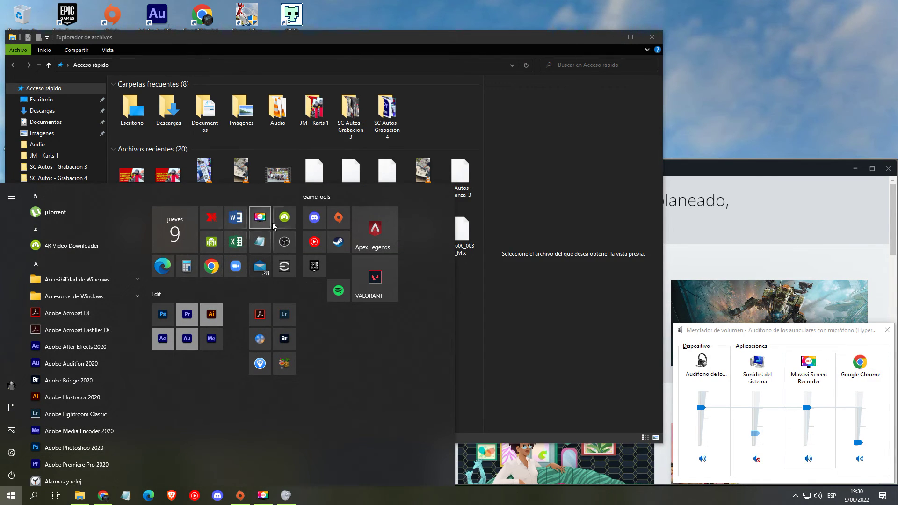
pyautogui.click(239, 218)
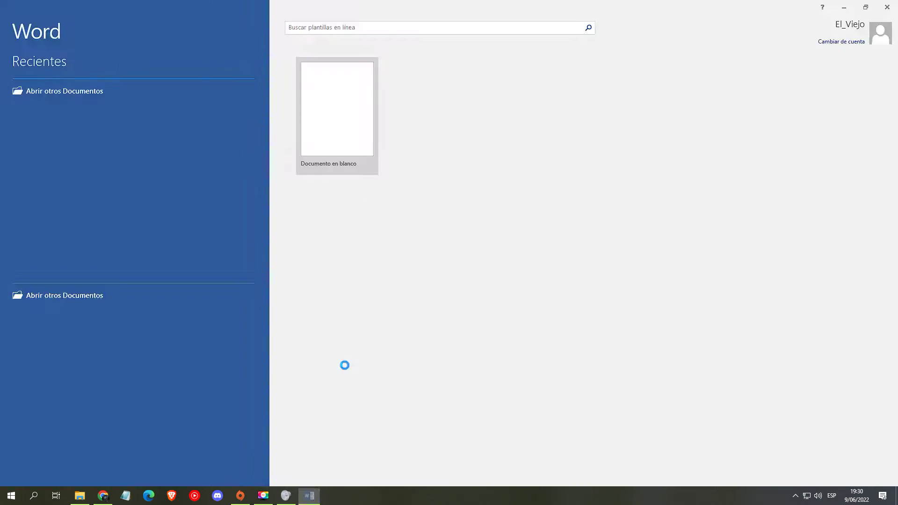
pyautogui.click(348, 132)
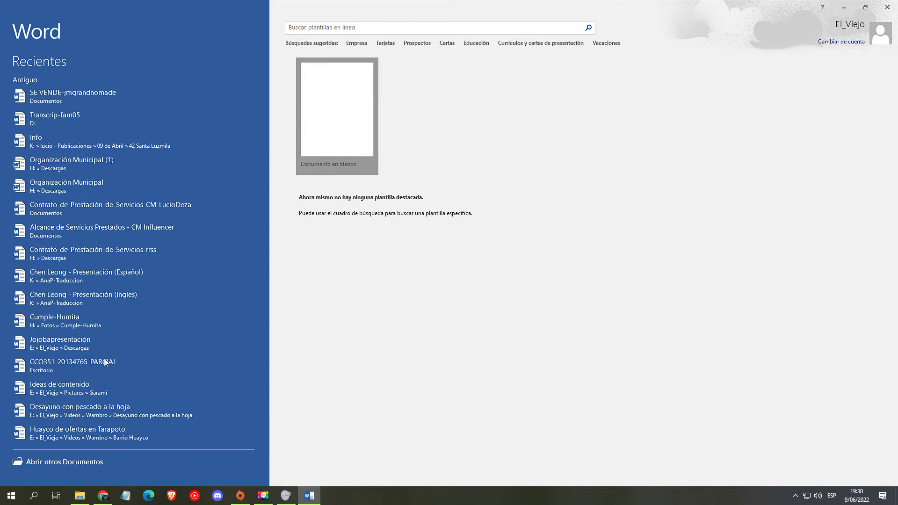
# Enter "dgjknvfgxfghfhg" and, on a second line, "Trabajas chill con tu word pirata... jejeje viva latinoamerica" in the document.
pyautogui.write('dgjknvfgxfghfhg')
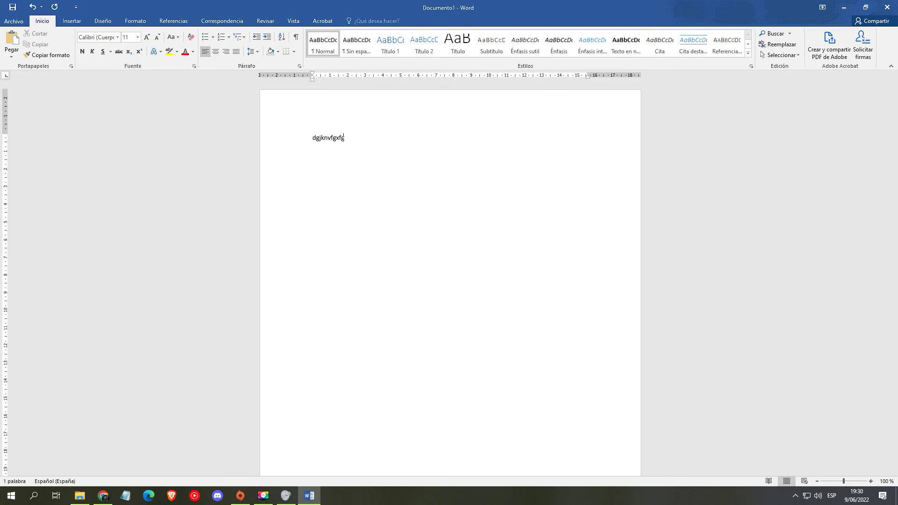
pyautogui.press('Return')
pyautogui.write('trabajas chi')
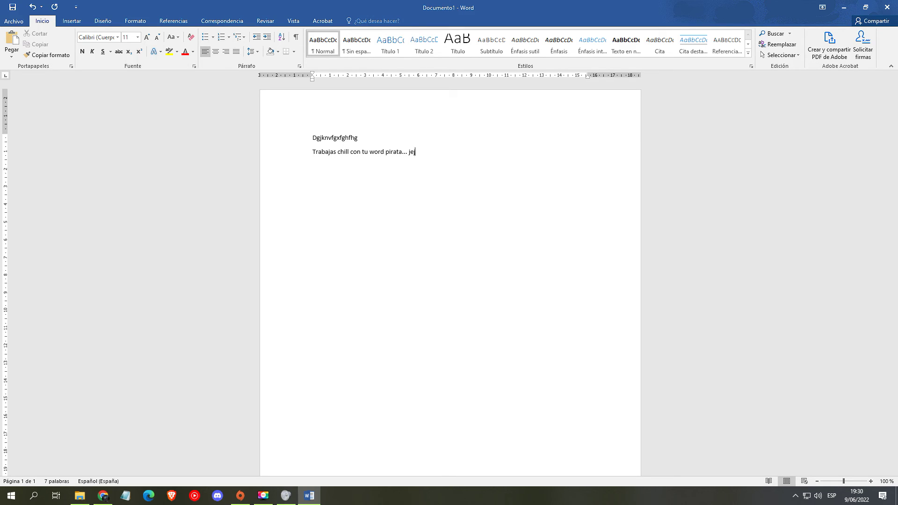
pyautogui.write('america')
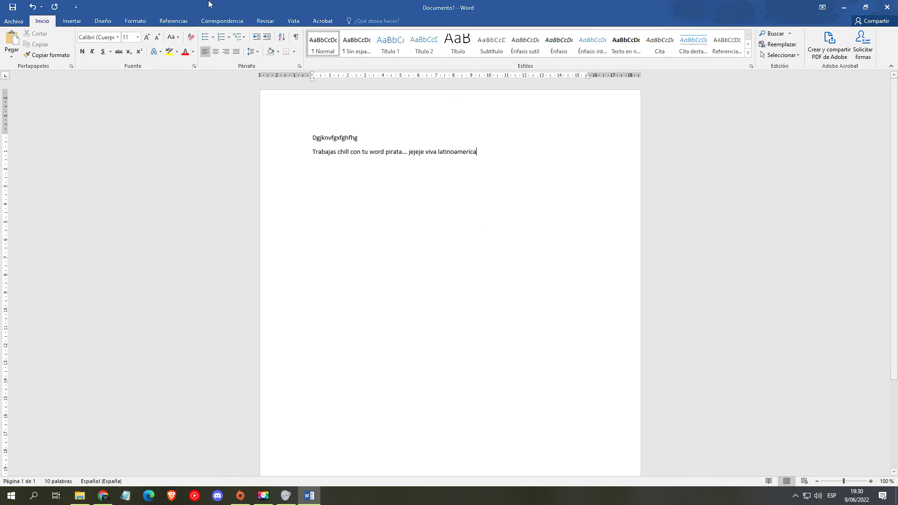